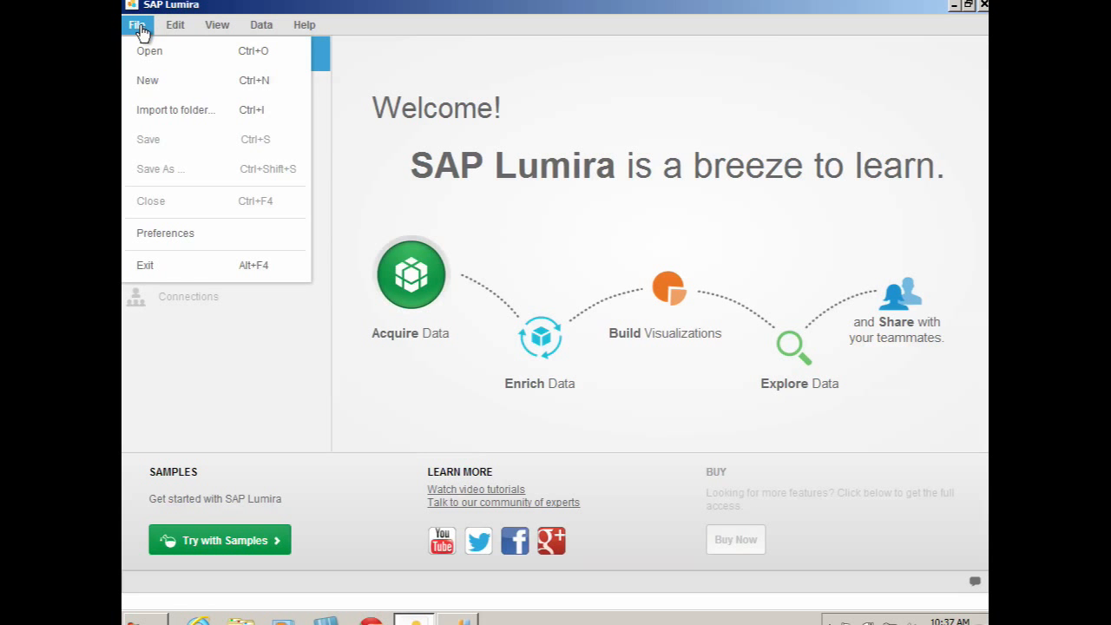
left_click(168, 85)
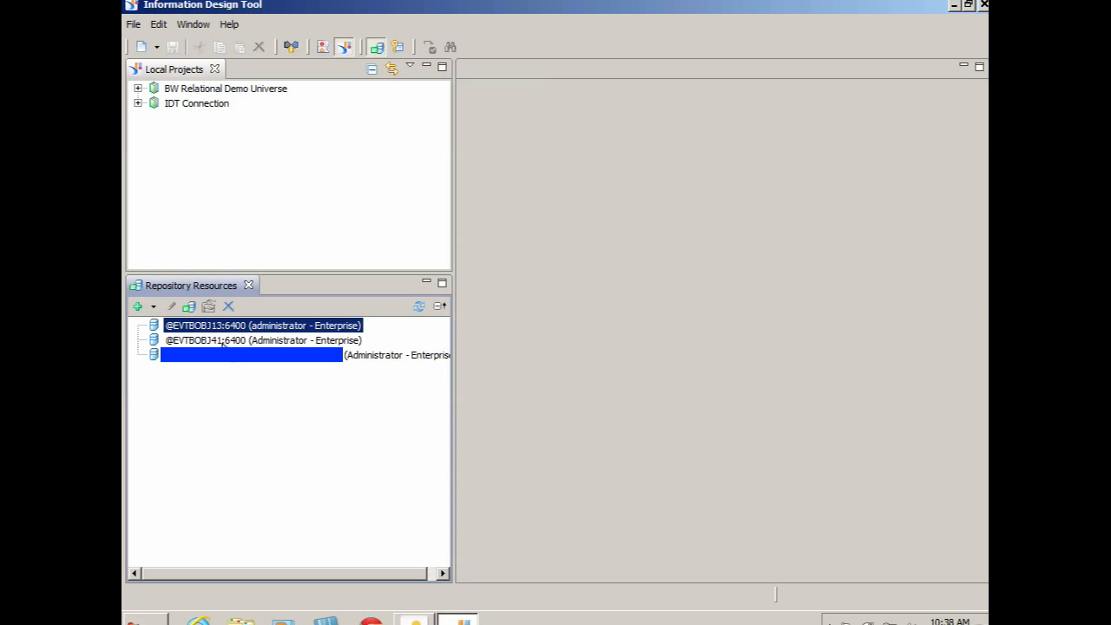
left_click(282, 340)
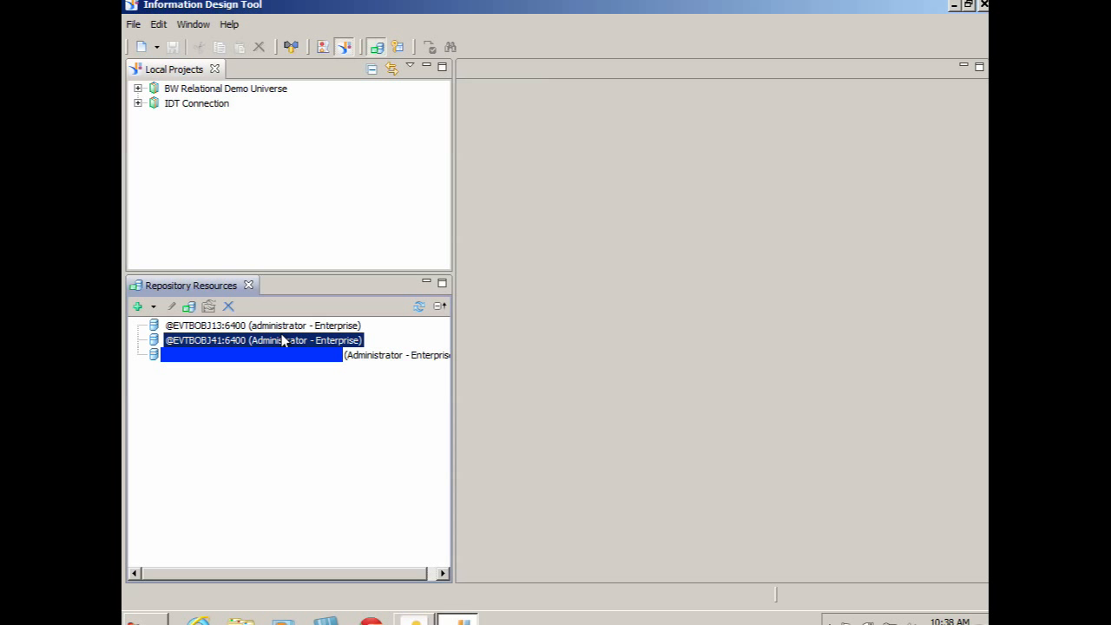
double_click(282, 340)
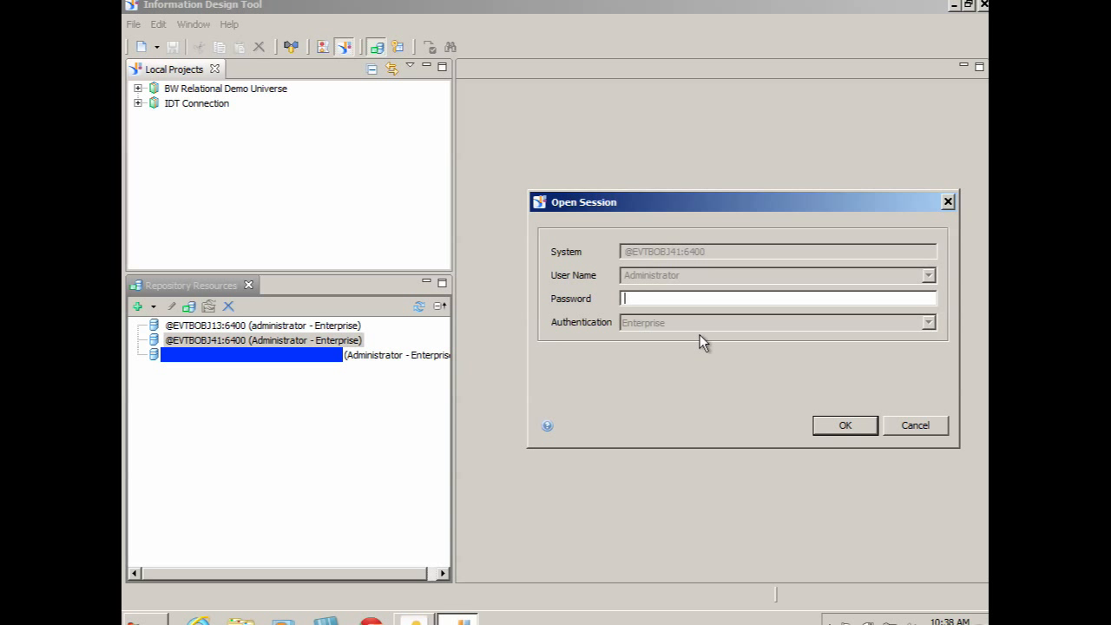
type("*********")
key("Return")
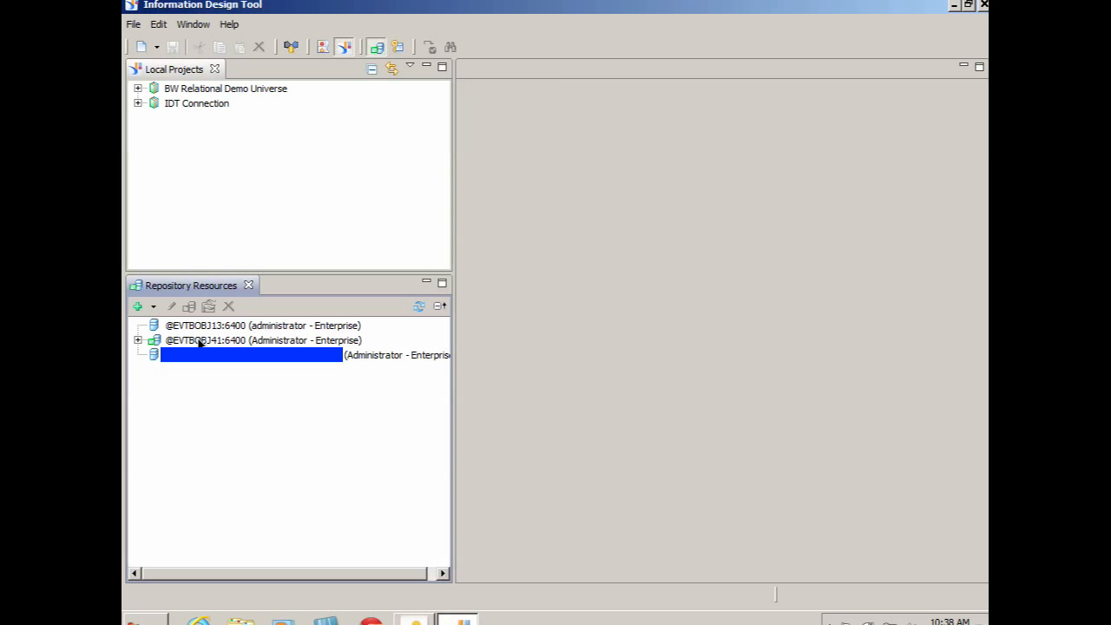
left_click(137, 340)
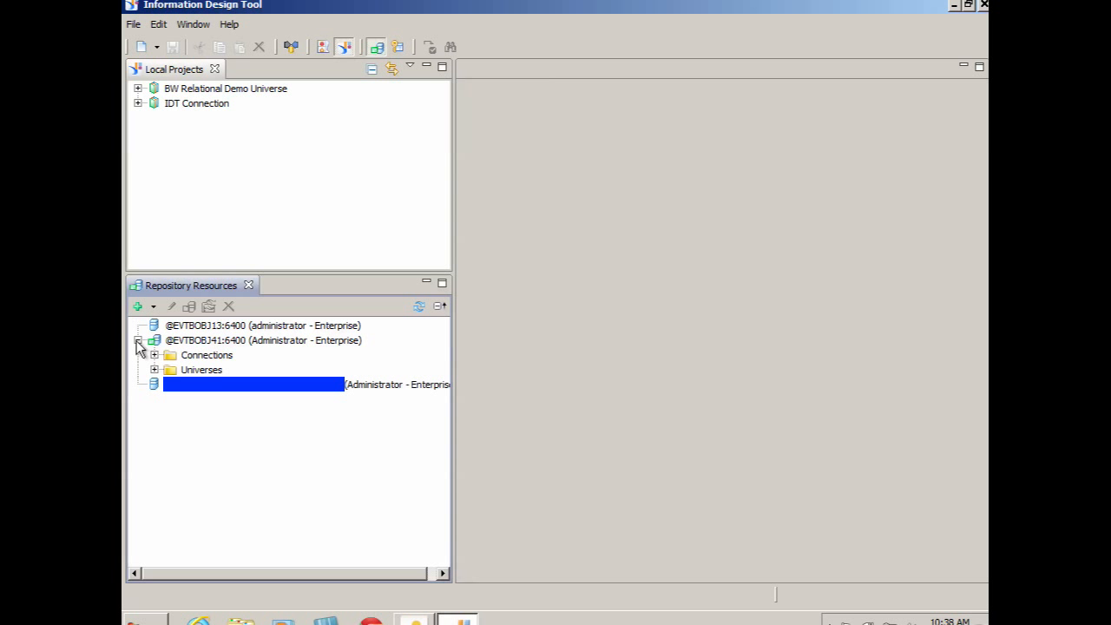
left_click(154, 355)
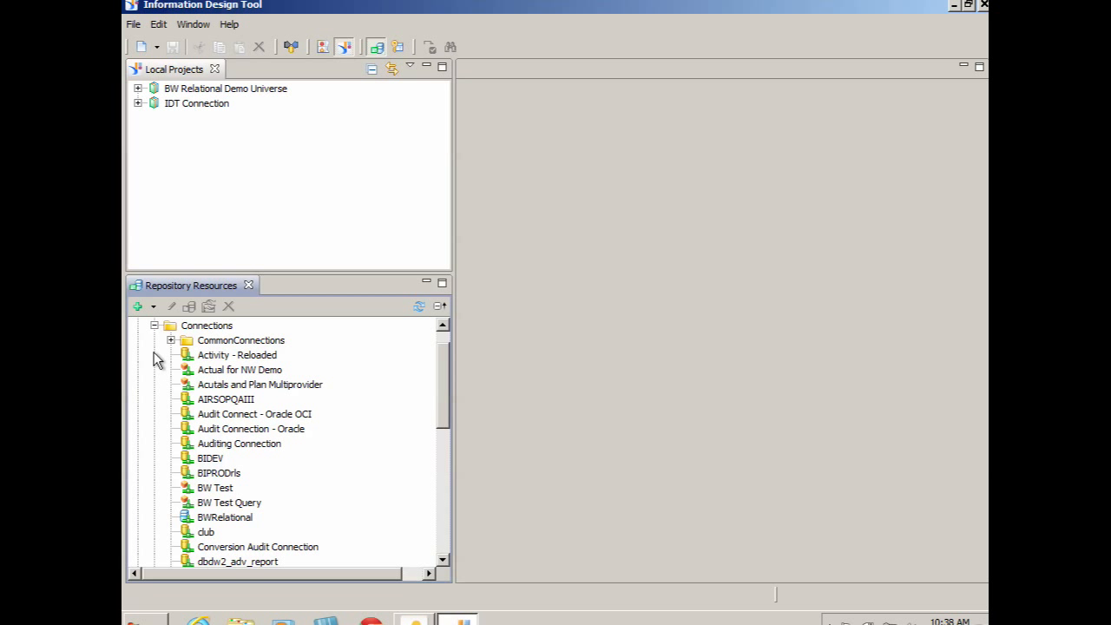
right_click(197, 330)
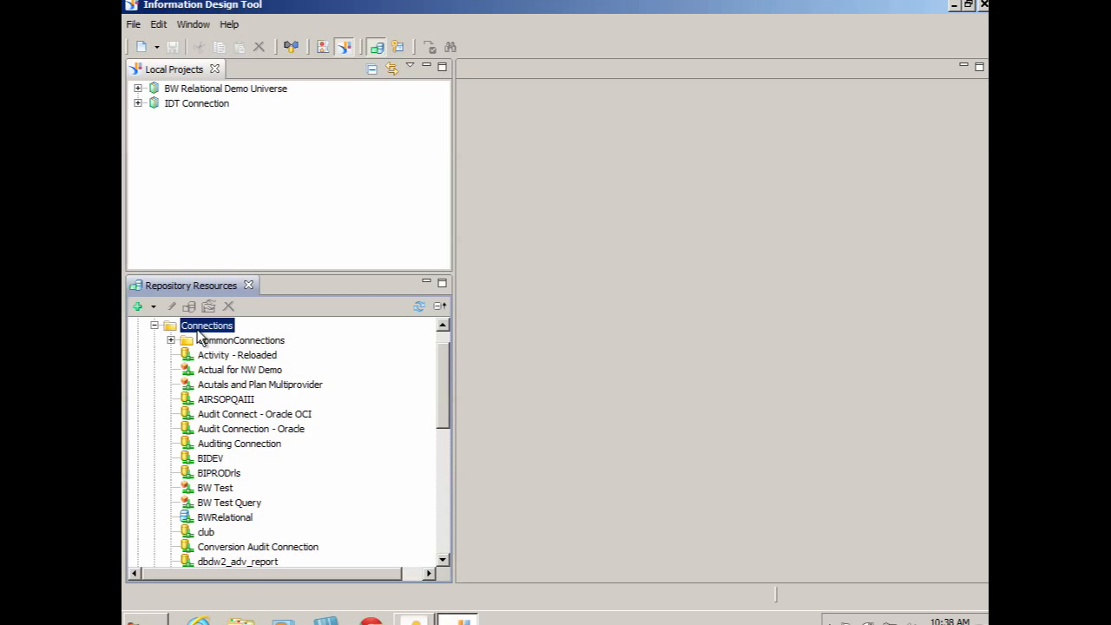
left_click(247, 355)
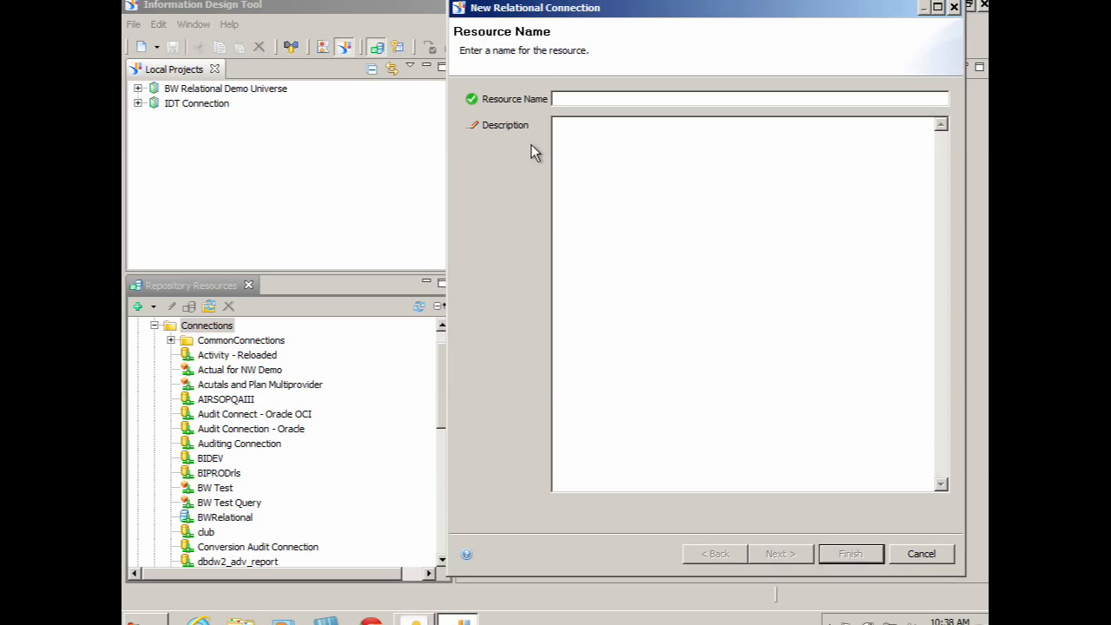
type("SA")
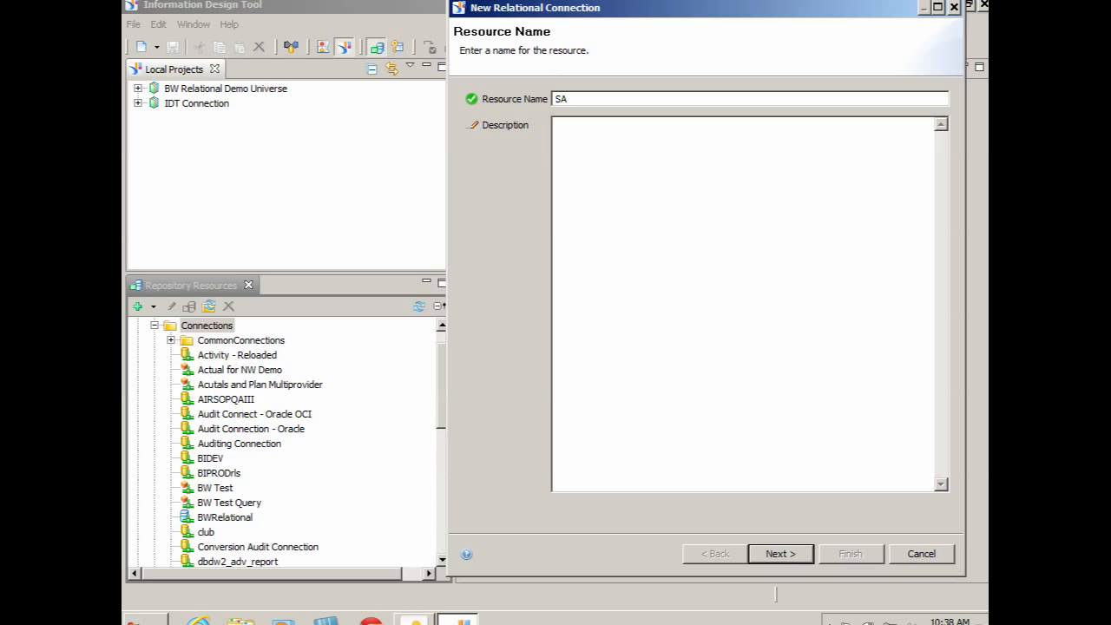
type("PLUMIRADEMO")
left_click(792, 556)
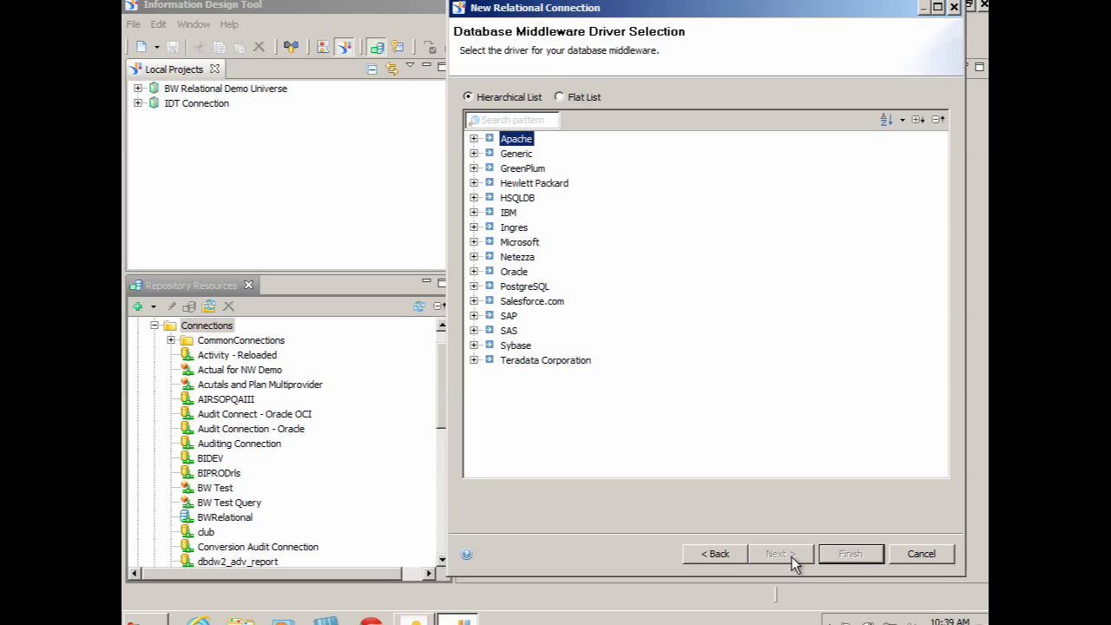
Step: Choose the SAP Java Connector (SAP JCo) driver under SAP NetWeaver BW and continue to the connection parameters
left_click(474, 316)
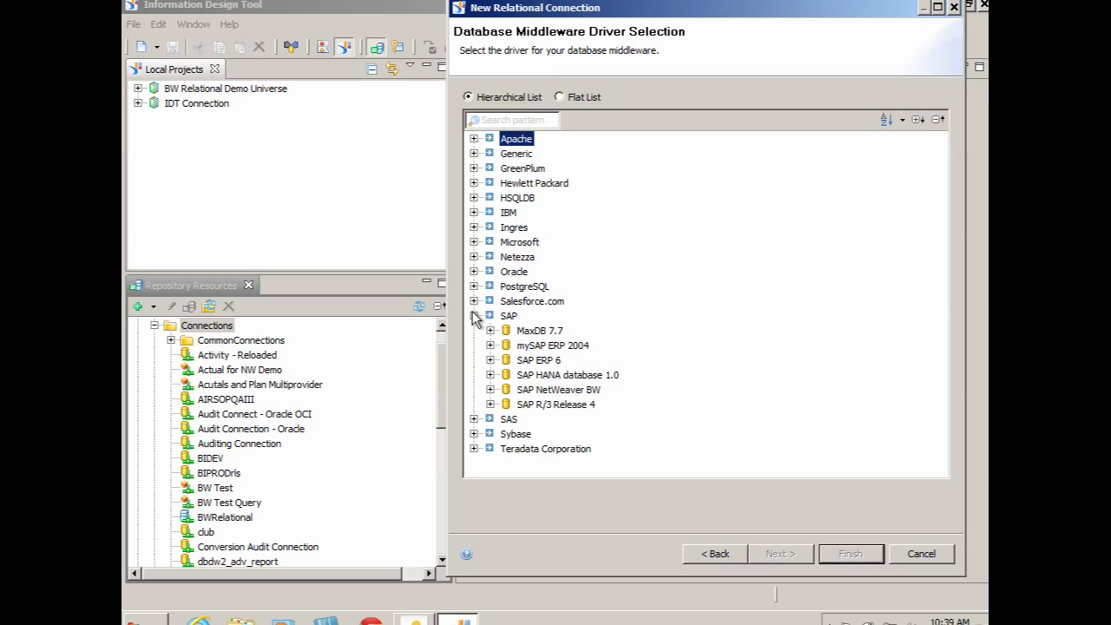
left_click(474, 316)
left_click(474, 316)
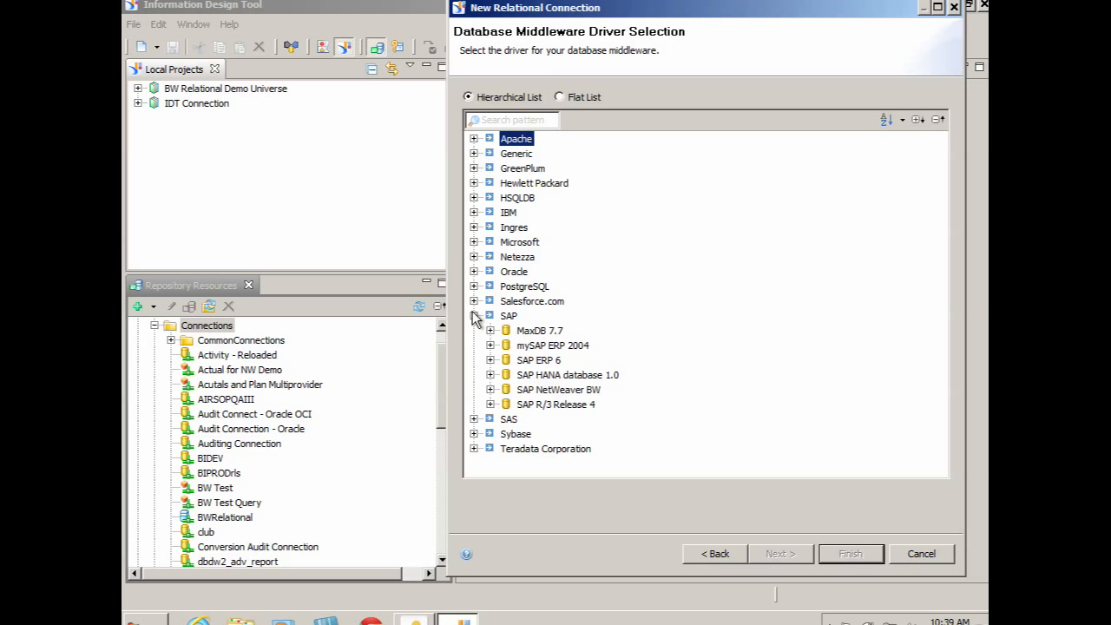
left_click(490, 390)
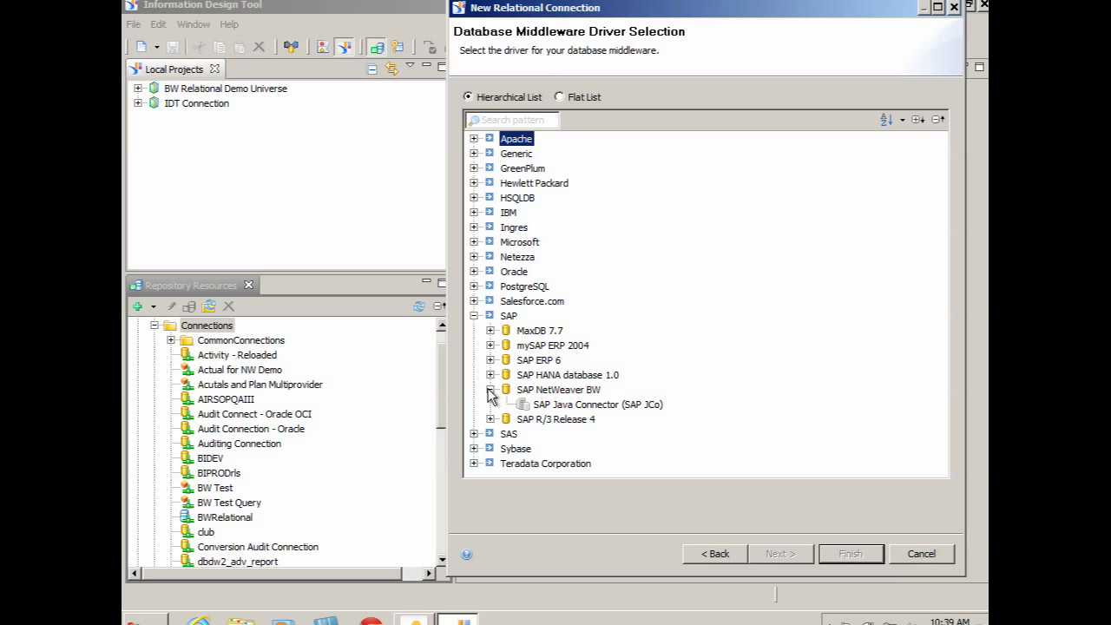
left_click(640, 407)
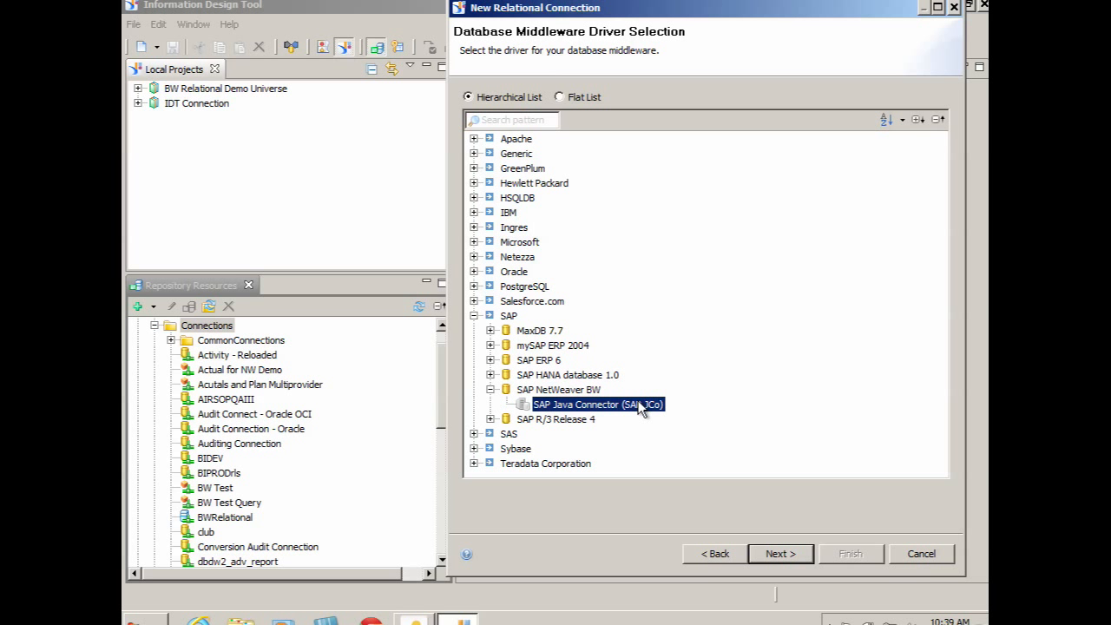
left_click(785, 554)
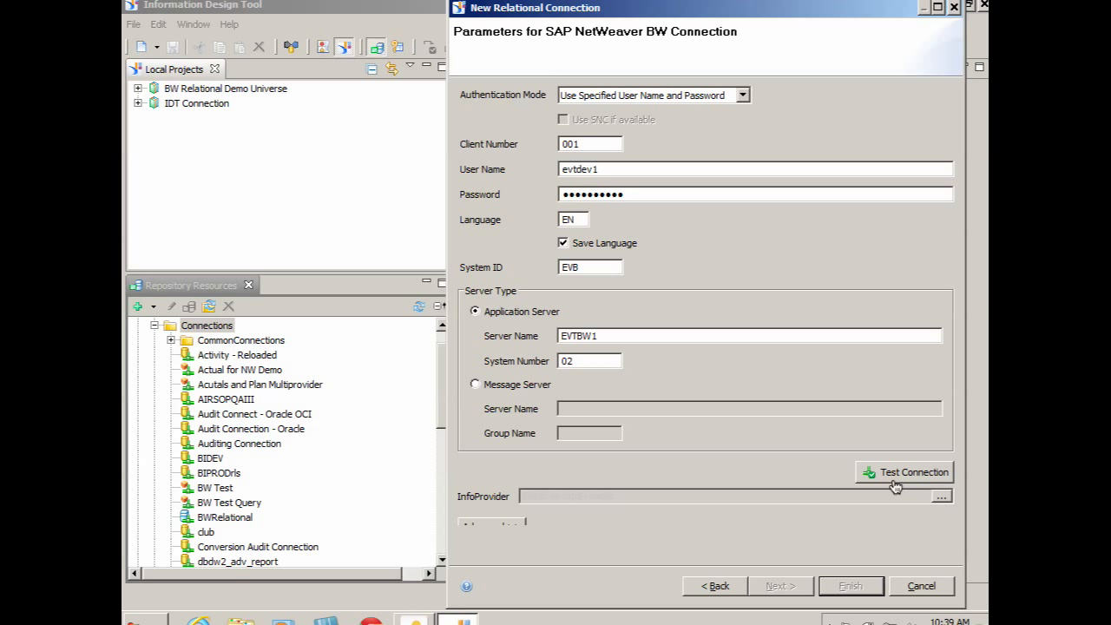
Step: Test the SAP NetWeaver BW connection and choose the I0D_NW_M01 MultiProvider as its InfoProvider fact table
left_click(920, 473)
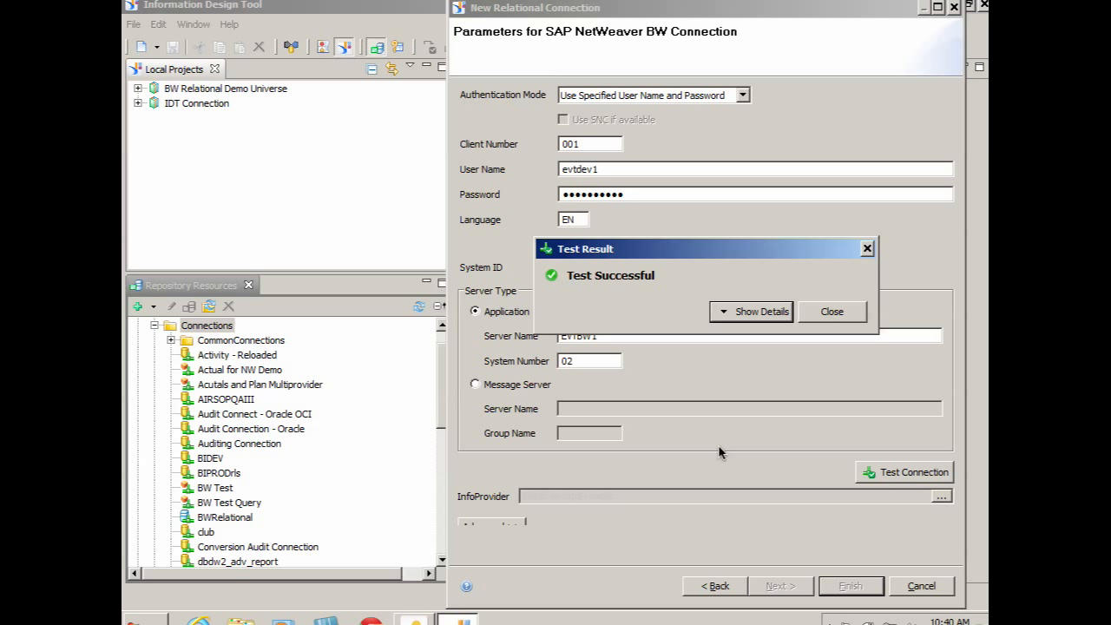
left_click(832, 312)
left_click(942, 497)
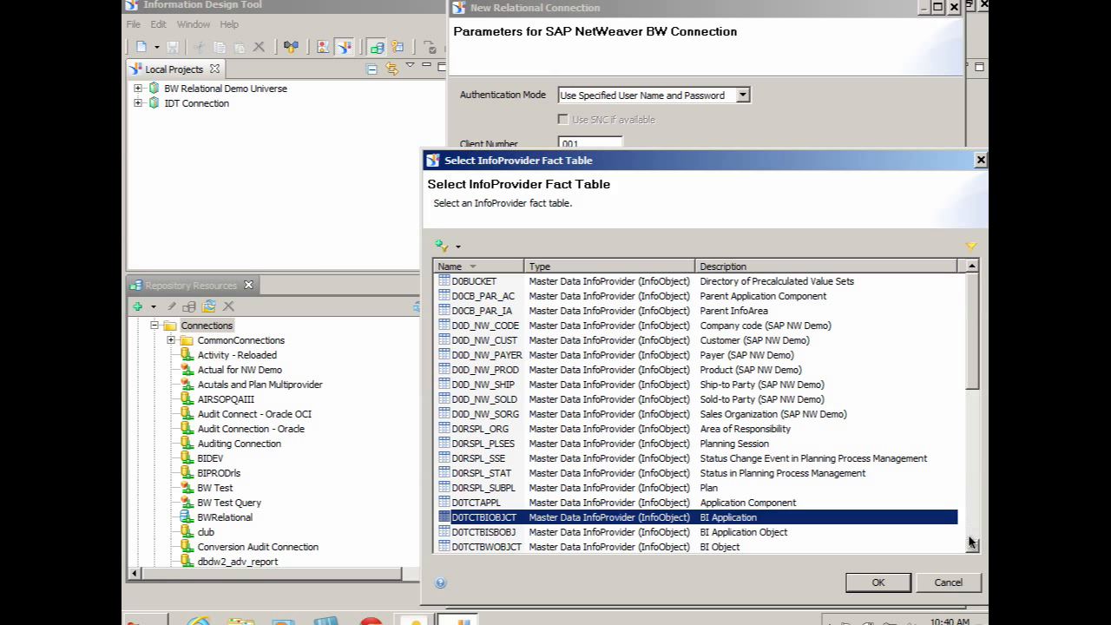
left_click(472, 269)
left_click(471, 269)
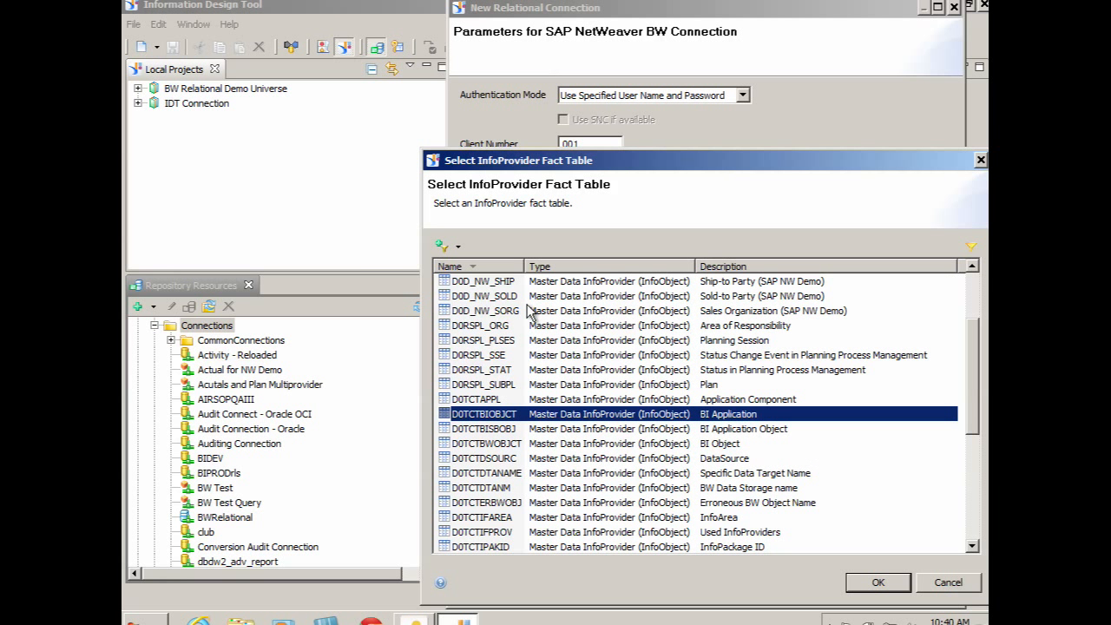
scroll(967, 288, "up", 2)
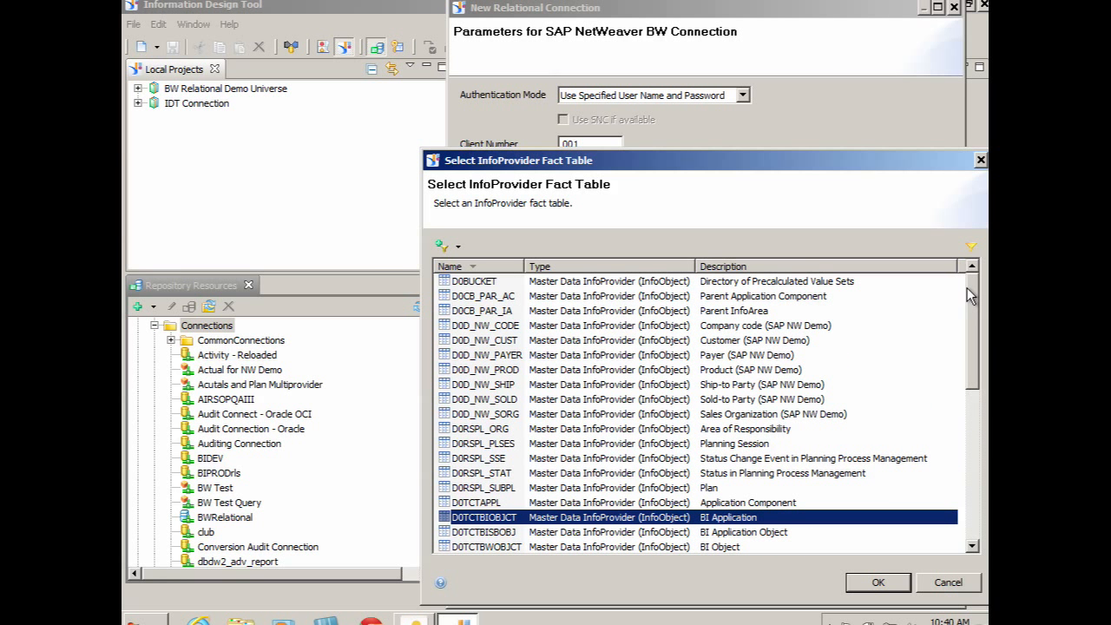
scroll(970, 538, "down", 7)
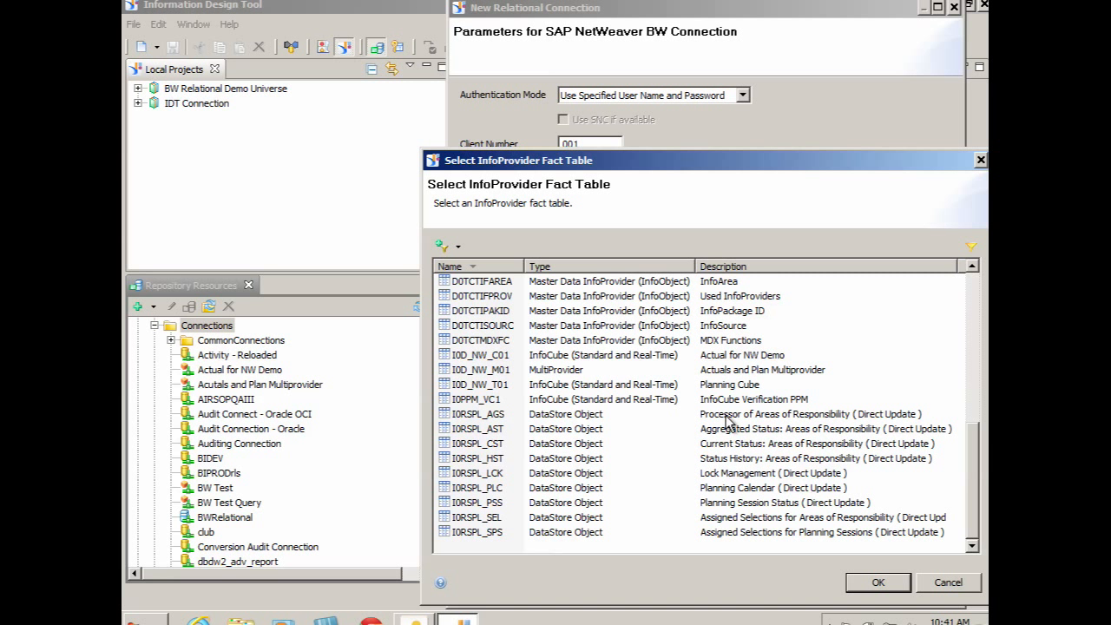
left_click(605, 370)
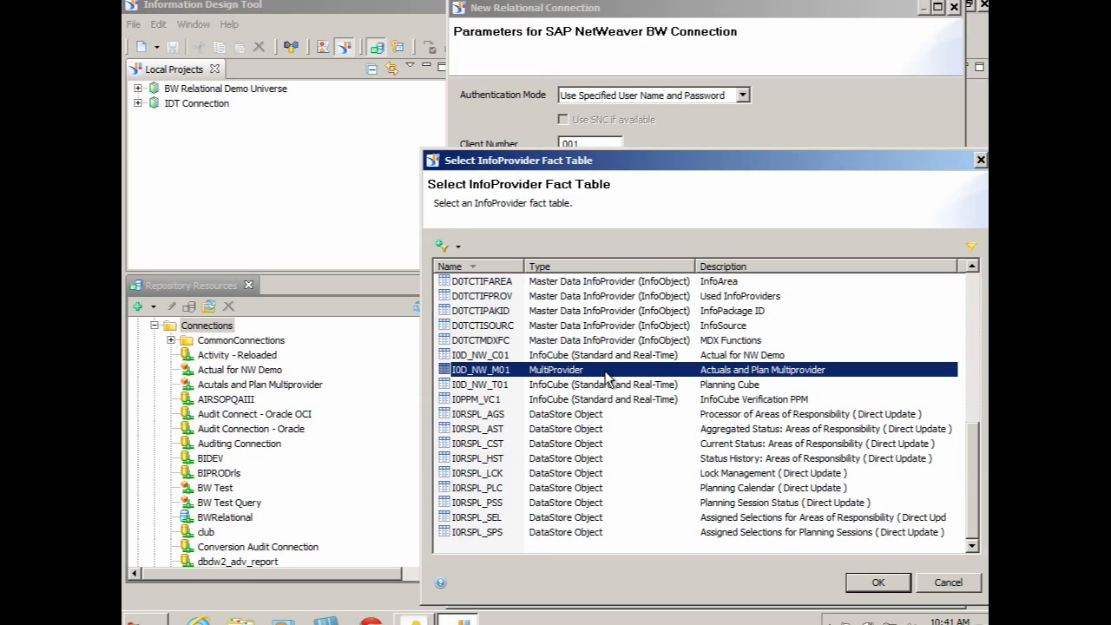
left_click(898, 583)
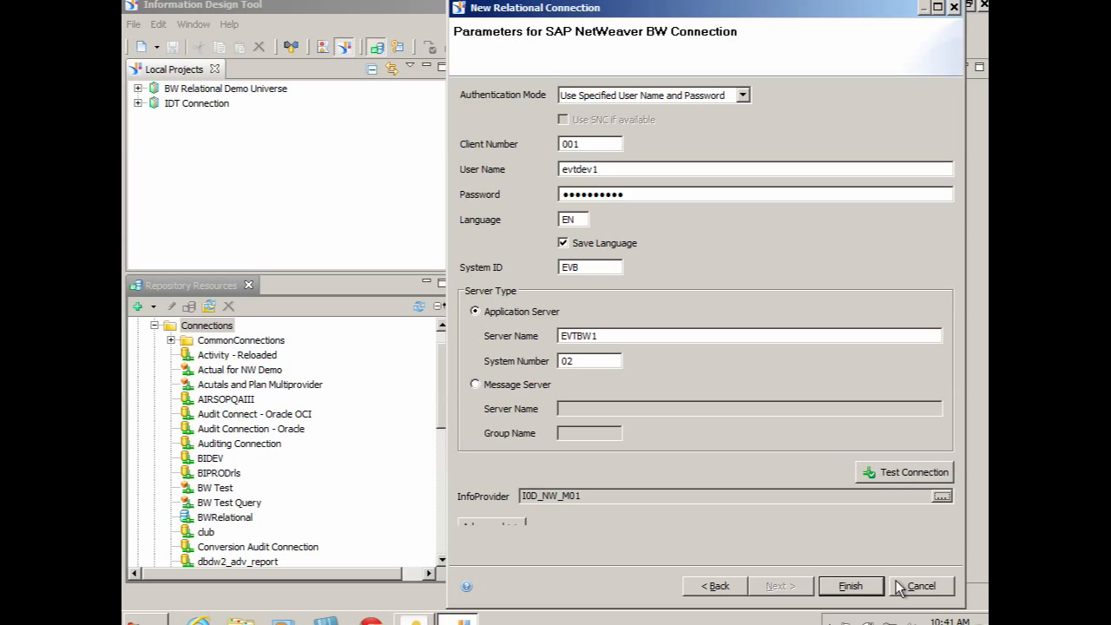
Step: Publish the connection and create a shortcut to it in the BW Relational Demo Universe project
left_click(849, 588)
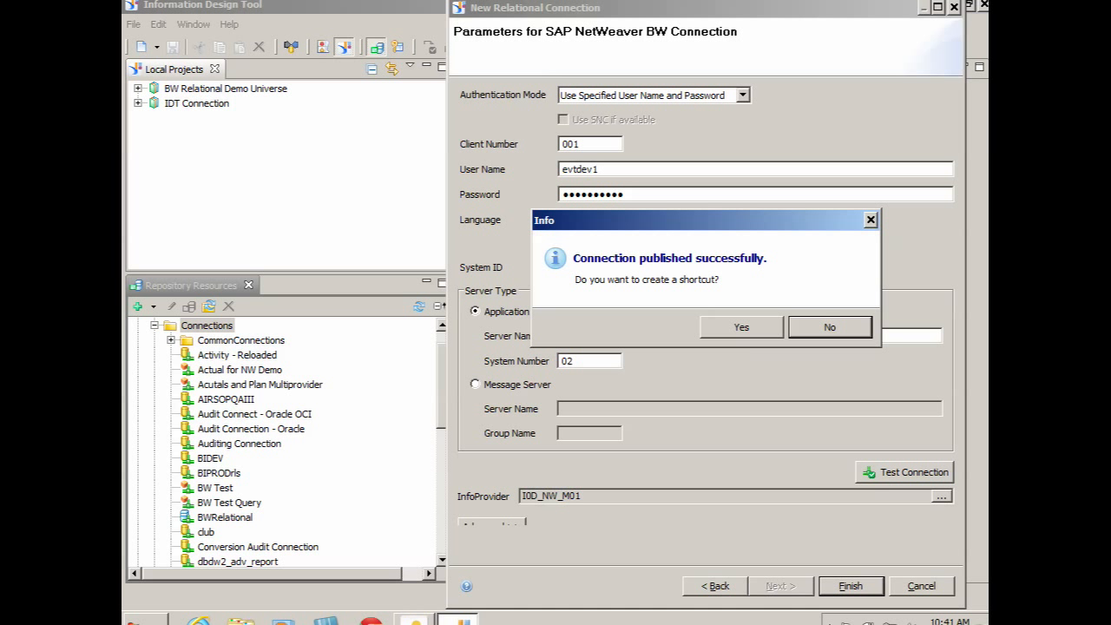
left_click(744, 335)
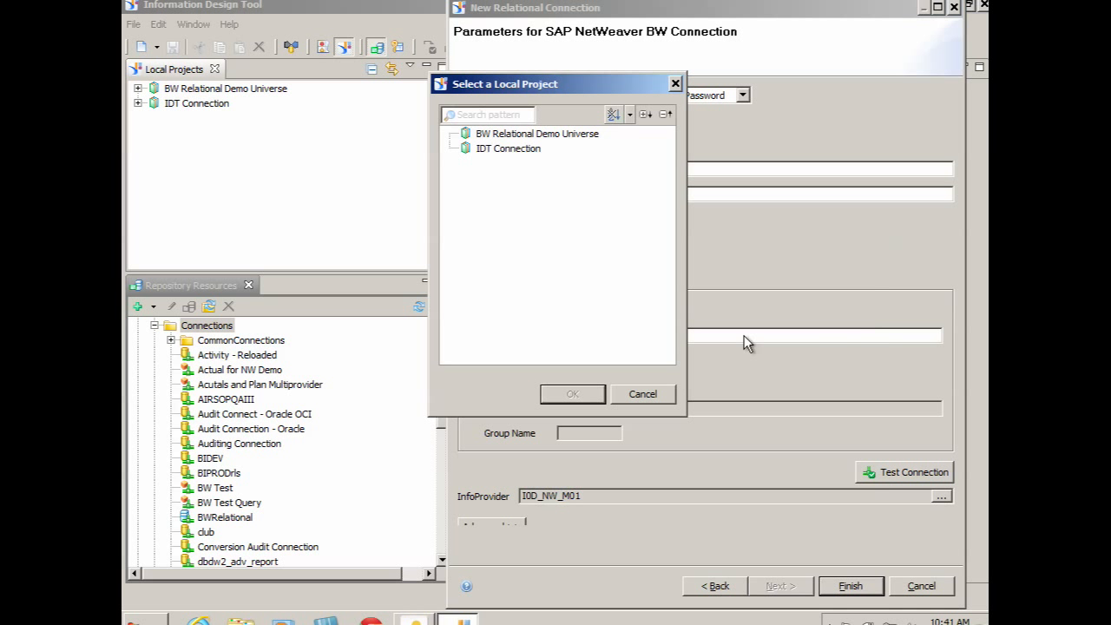
left_click(536, 134)
left_click(572, 393)
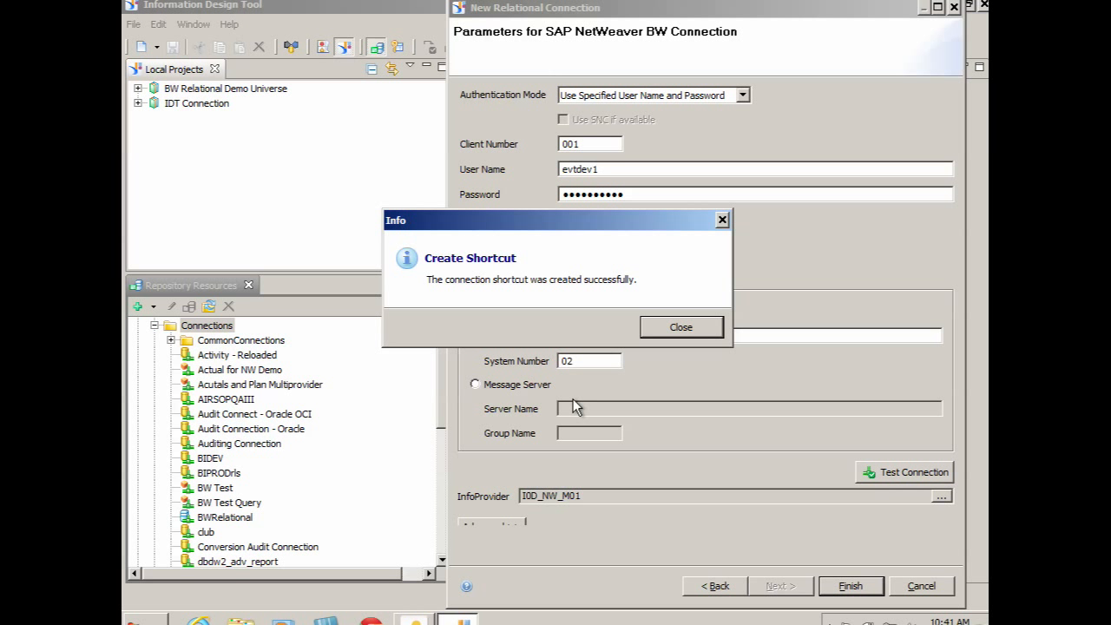
left_click(682, 326)
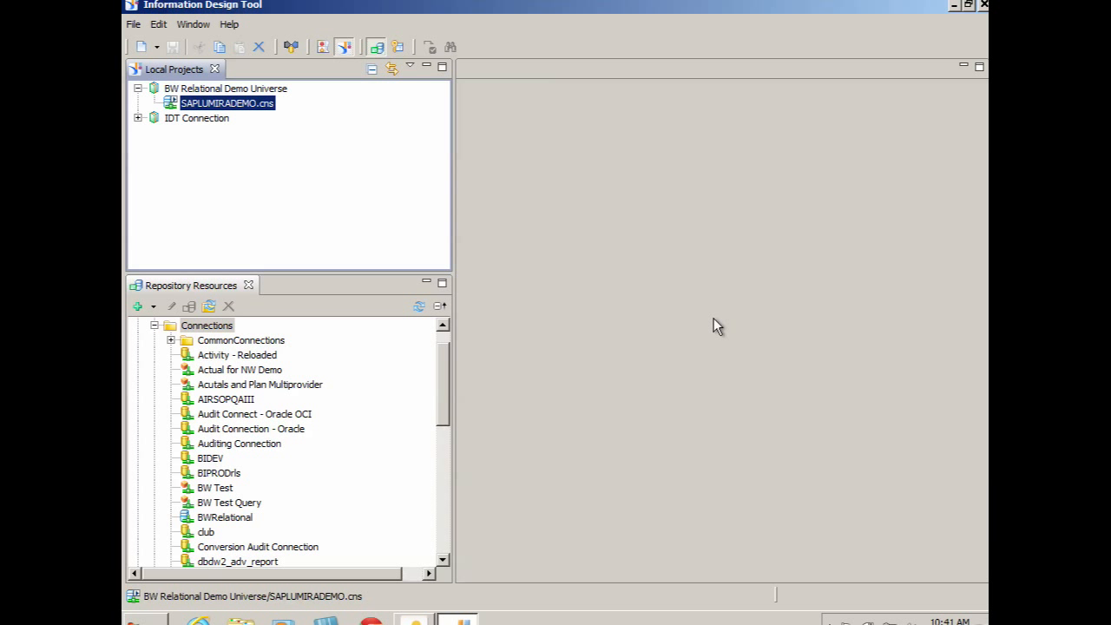
Step: Start a new data foundation named SAPLUMIRADEMO_DF in the BW Relational Demo Universe project
right_click(254, 114)
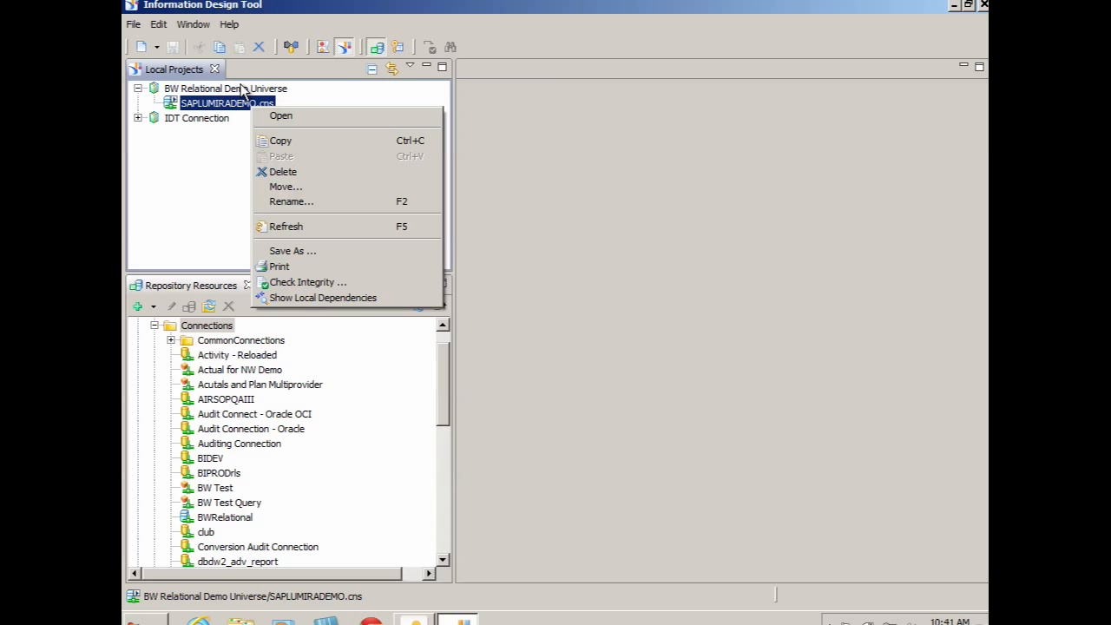
left_click(242, 88)
right_click(273, 90)
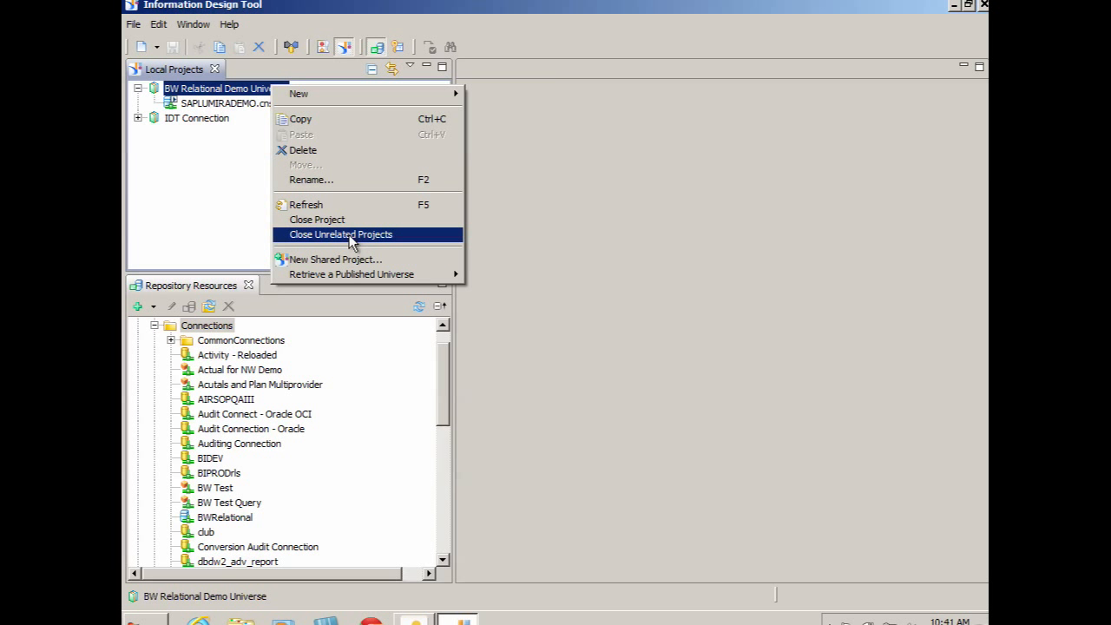
mouse_move(321, 101)
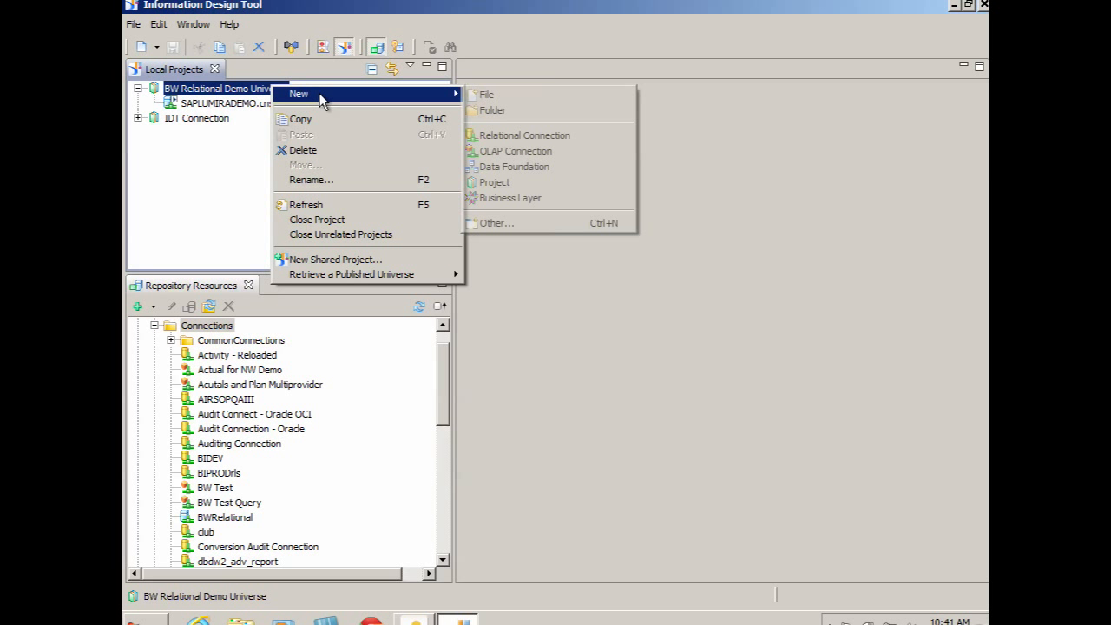
left_click(533, 167)
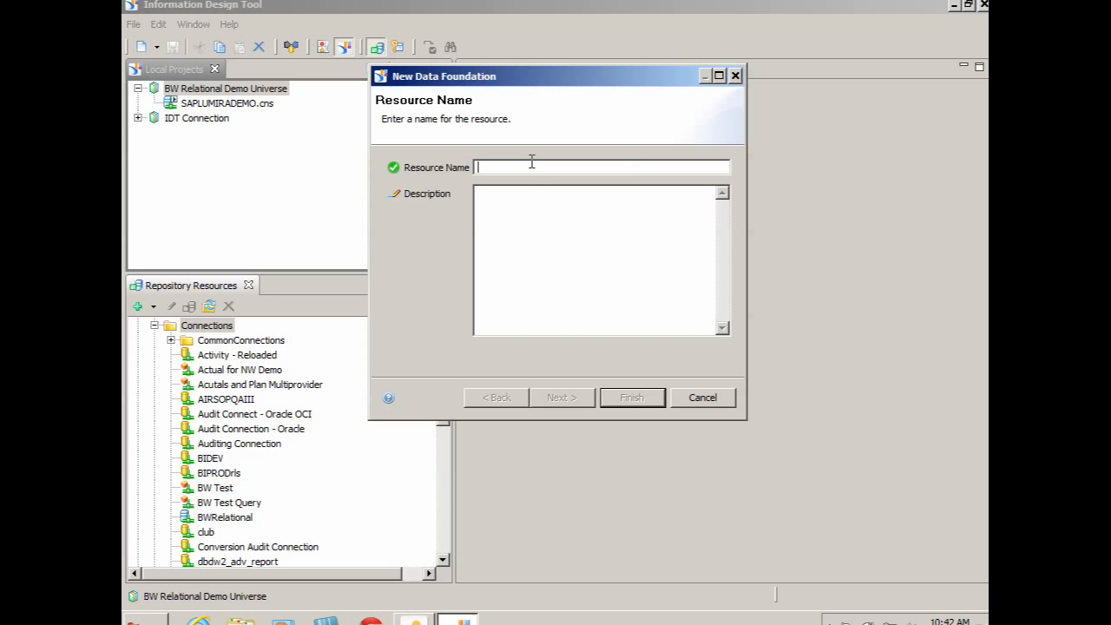
type("SAPLUMIRA")
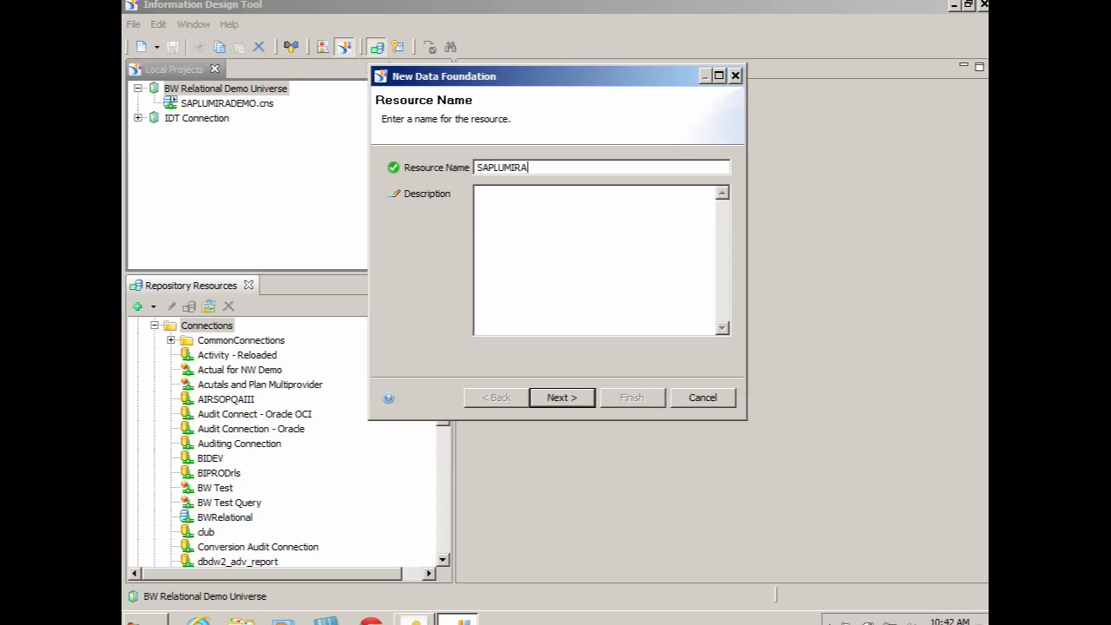
type("DEMO_DF")
left_click(584, 400)
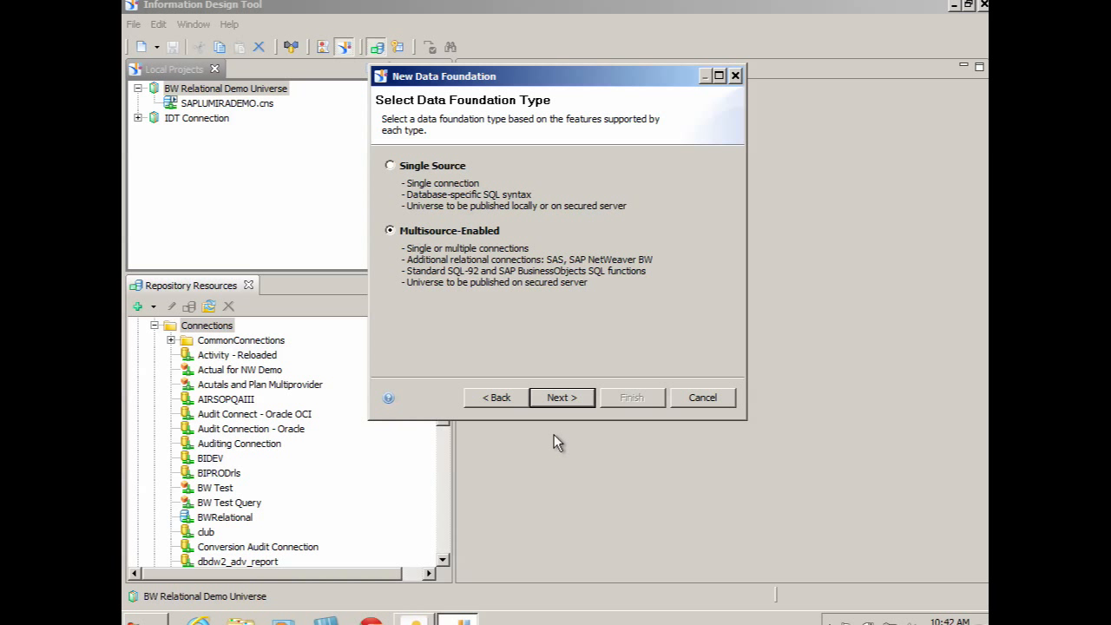
Step: Create the data foundation as multisource-enabled in the existing CMS session, using the SAPLUMIRADEMO.cns connection with its default short name and header color
left_click(571, 400)
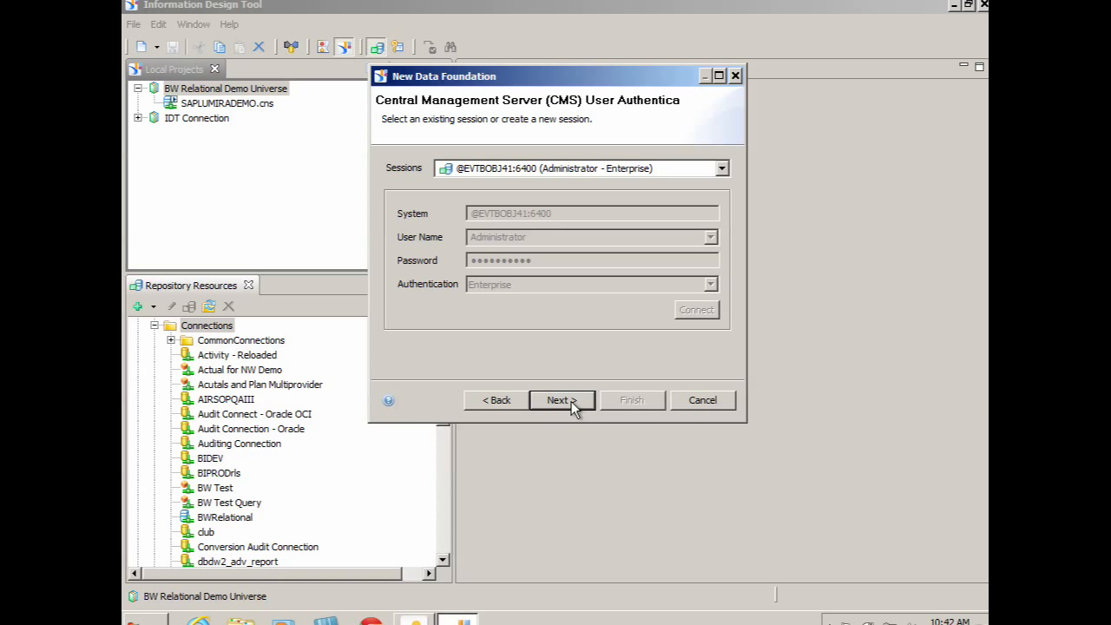
left_click(572, 400)
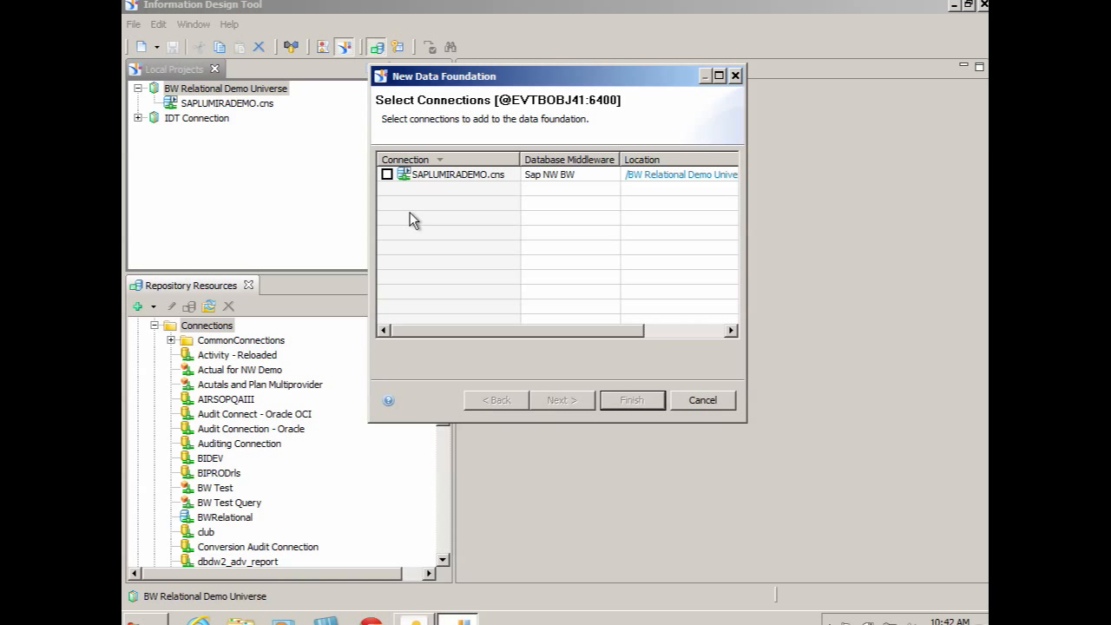
left_click(387, 176)
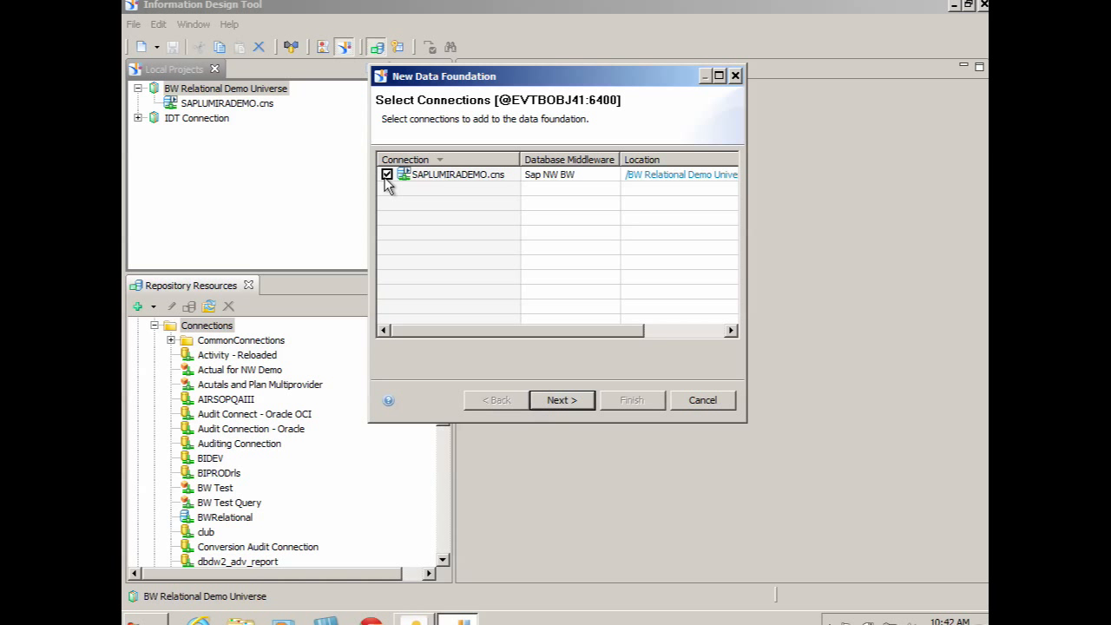
left_click(566, 400)
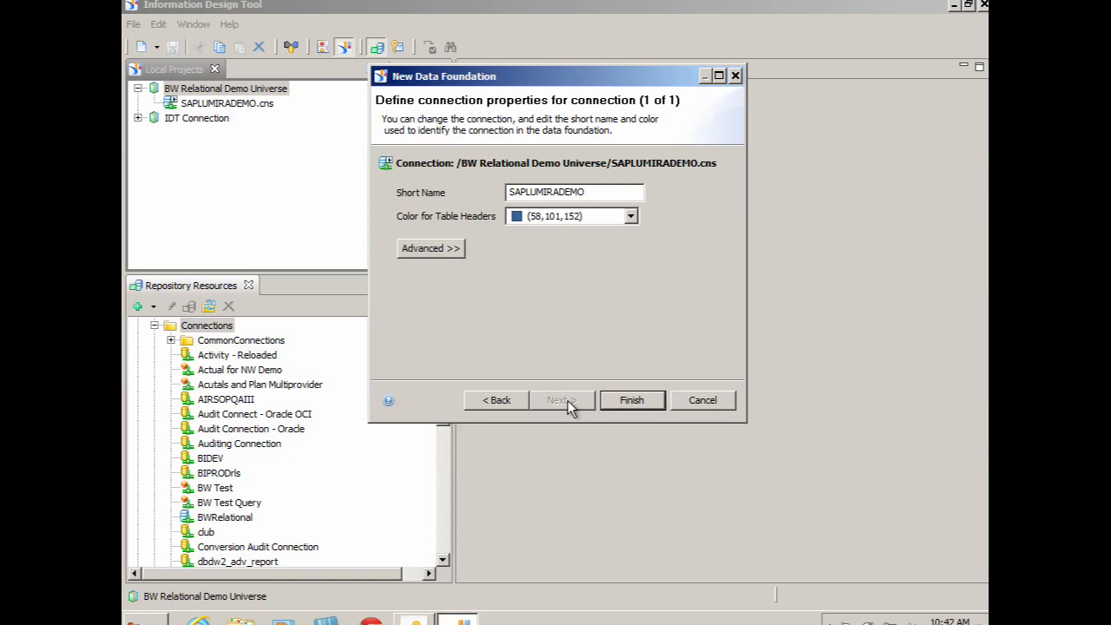
left_click(636, 400)
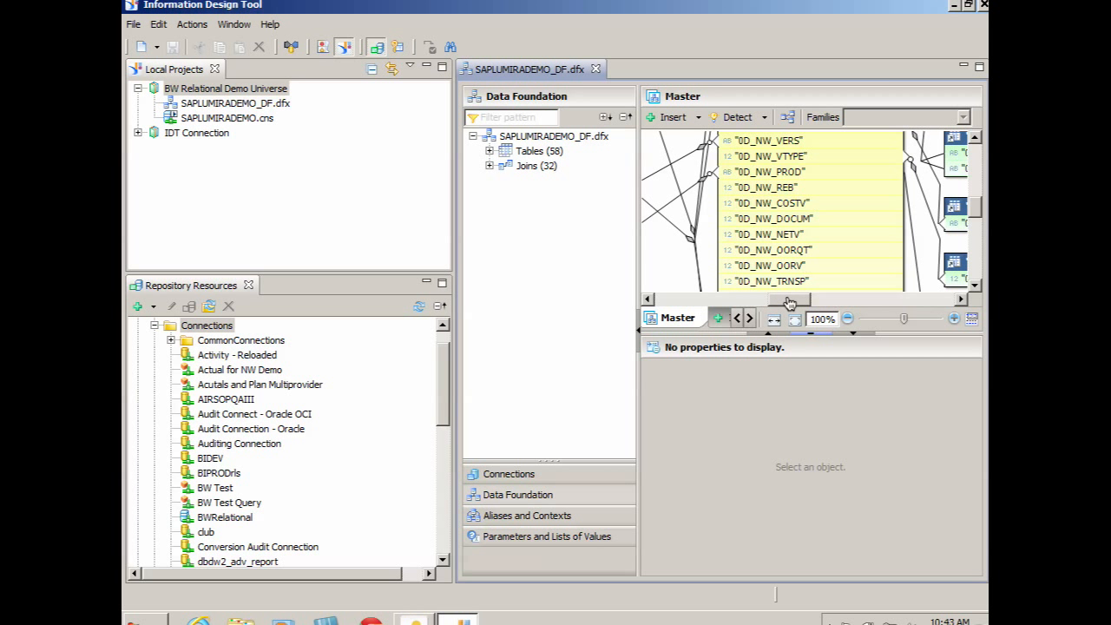
Step: Look over the tables and joins in the SAPLUMIRADEMO_DF master view and close the data foundation
left_click_drag(788, 300, 936, 298)
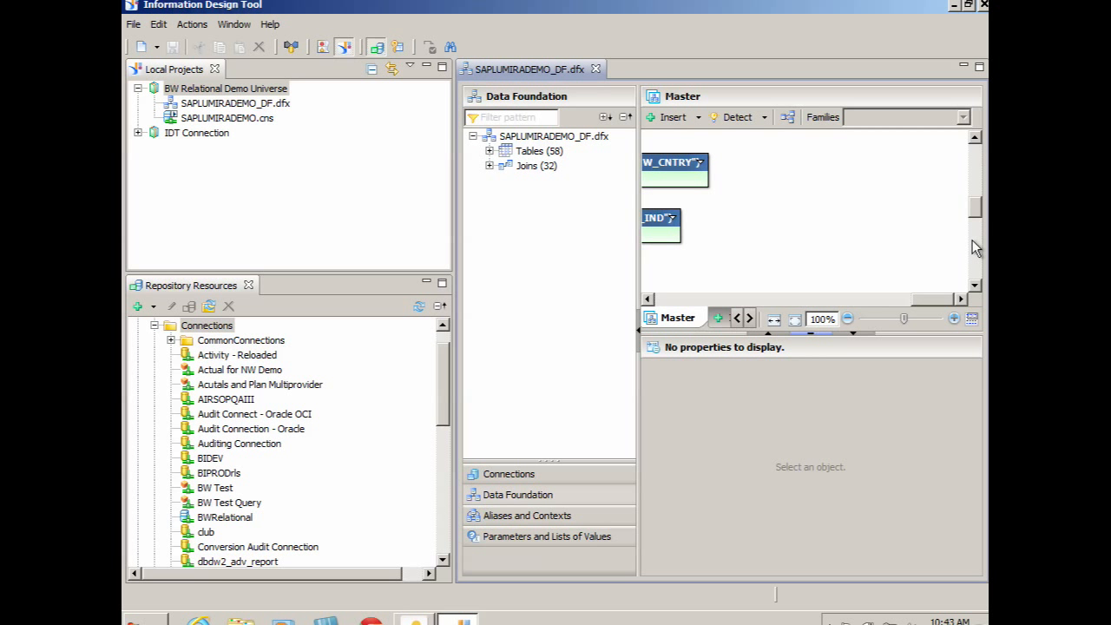
left_click_drag(977, 208, 978, 147)
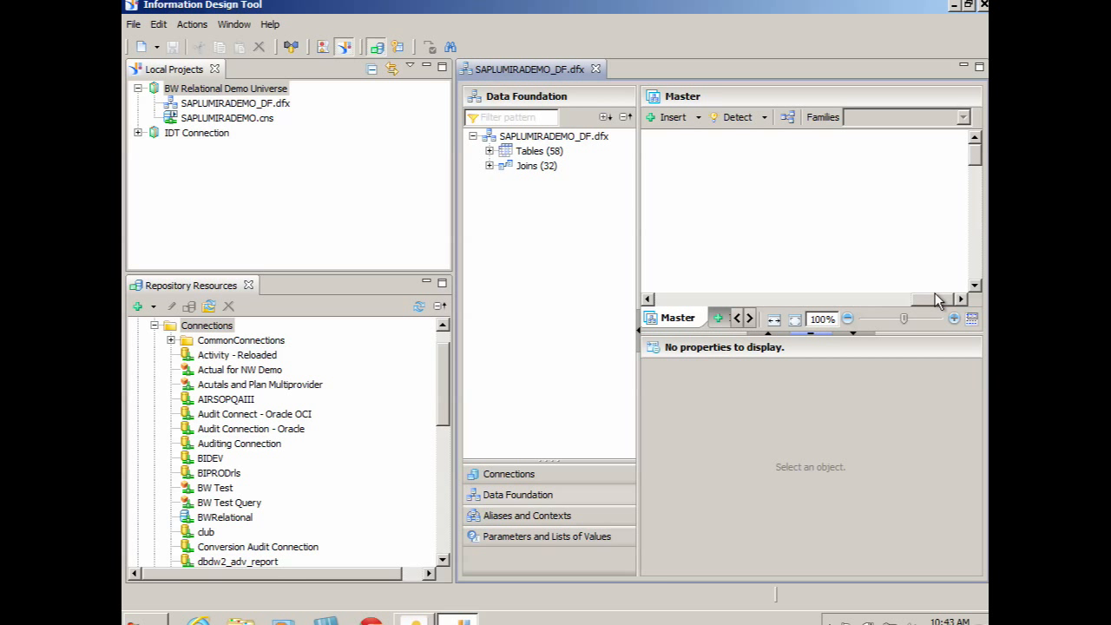
left_click_drag(941, 298, 681, 295)
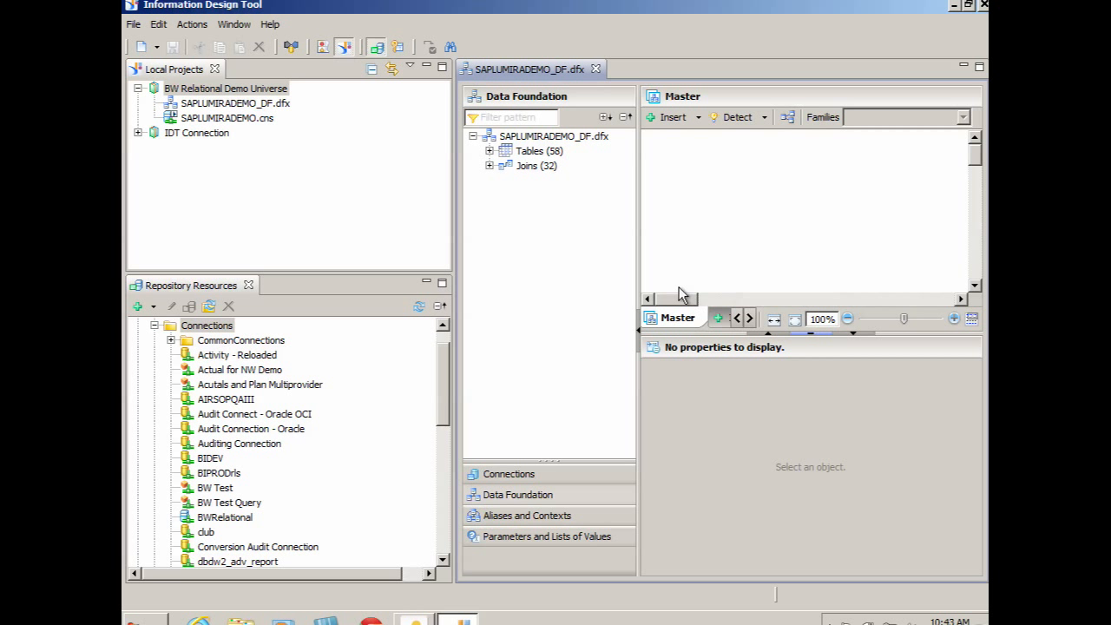
left_click(595, 68)
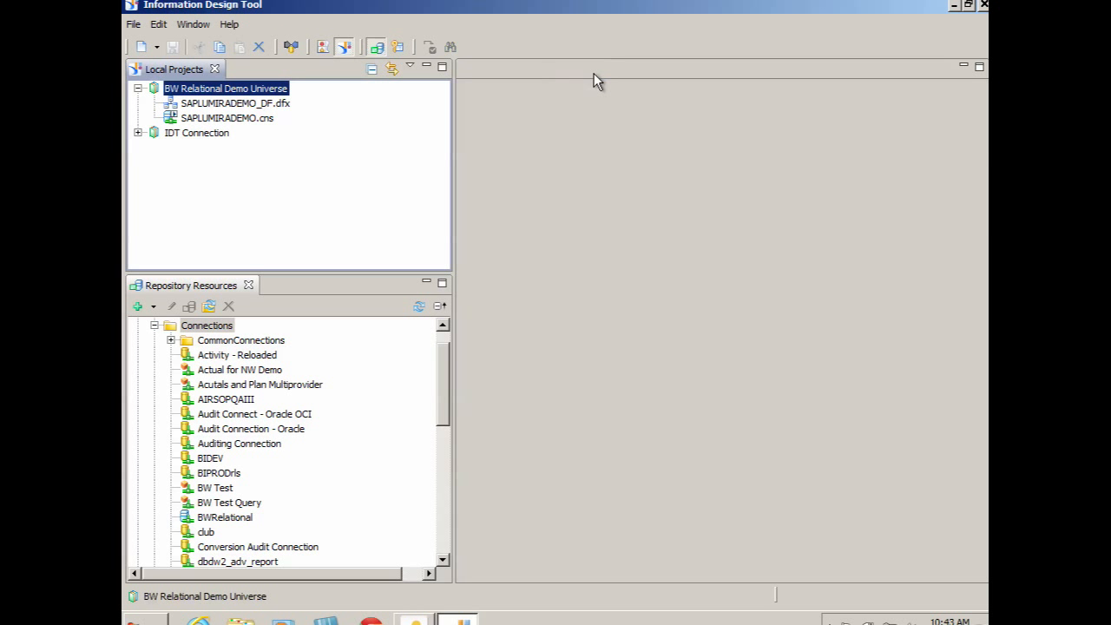
Step: Start a business layer named SAPLUMIRADEMO_BL in the BW Relational Demo Universe project, based on a relational data foundation
right_click(273, 91)
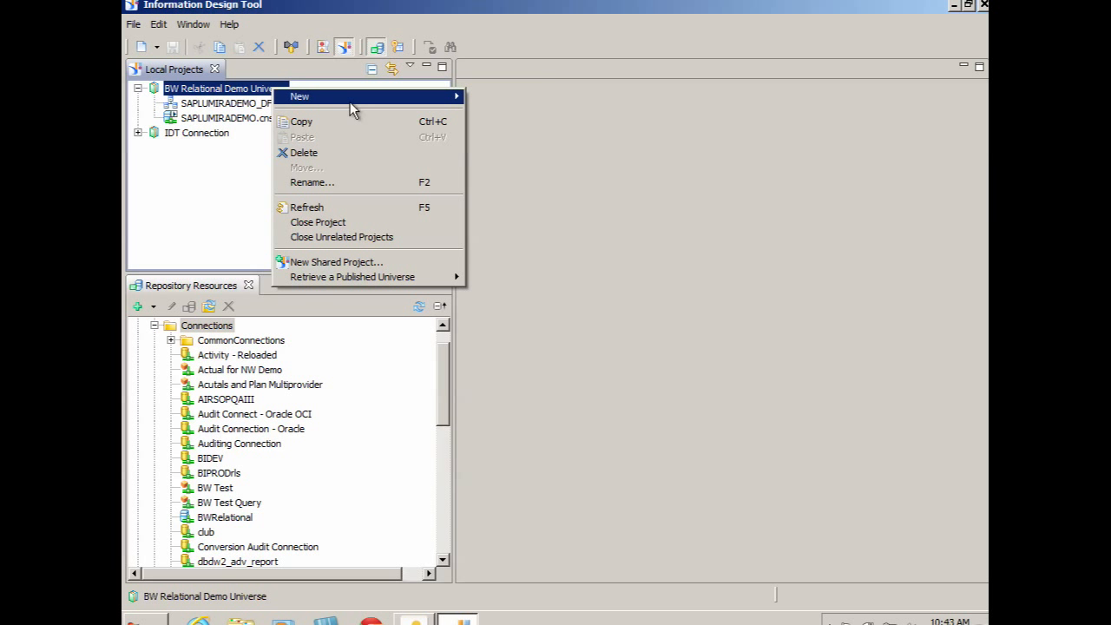
mouse_move(350, 101)
left_click(518, 201)
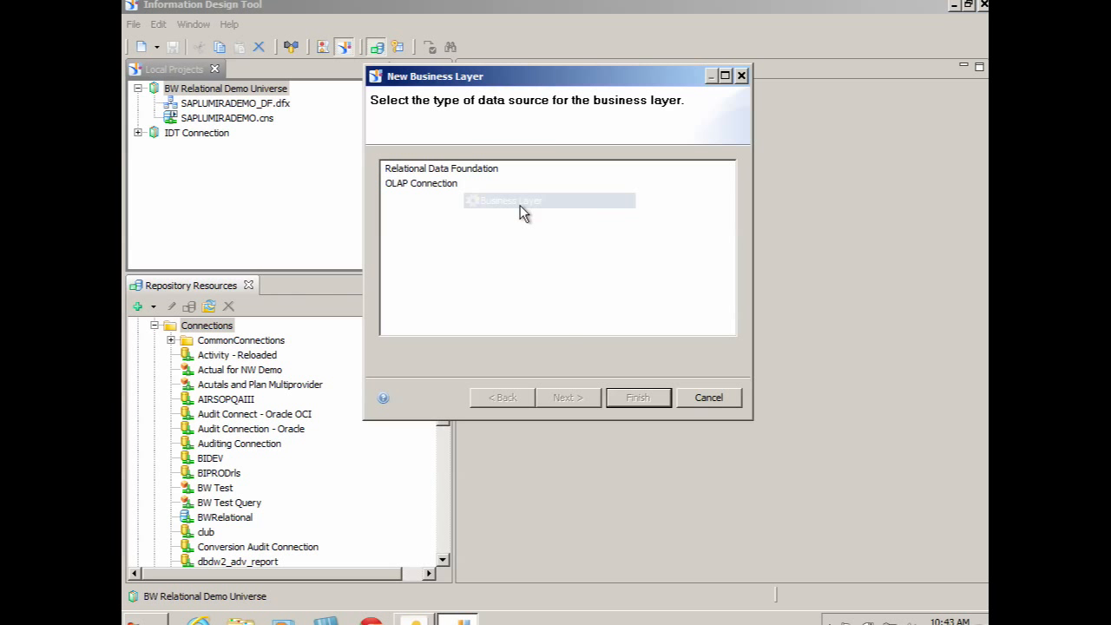
left_click(453, 169)
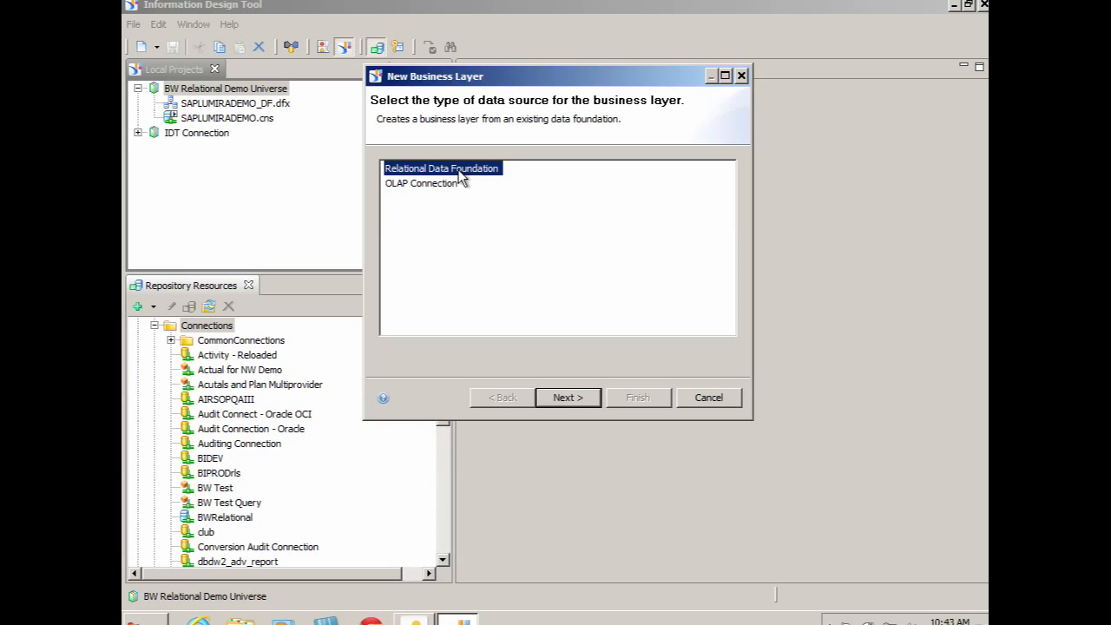
left_click(569, 397)
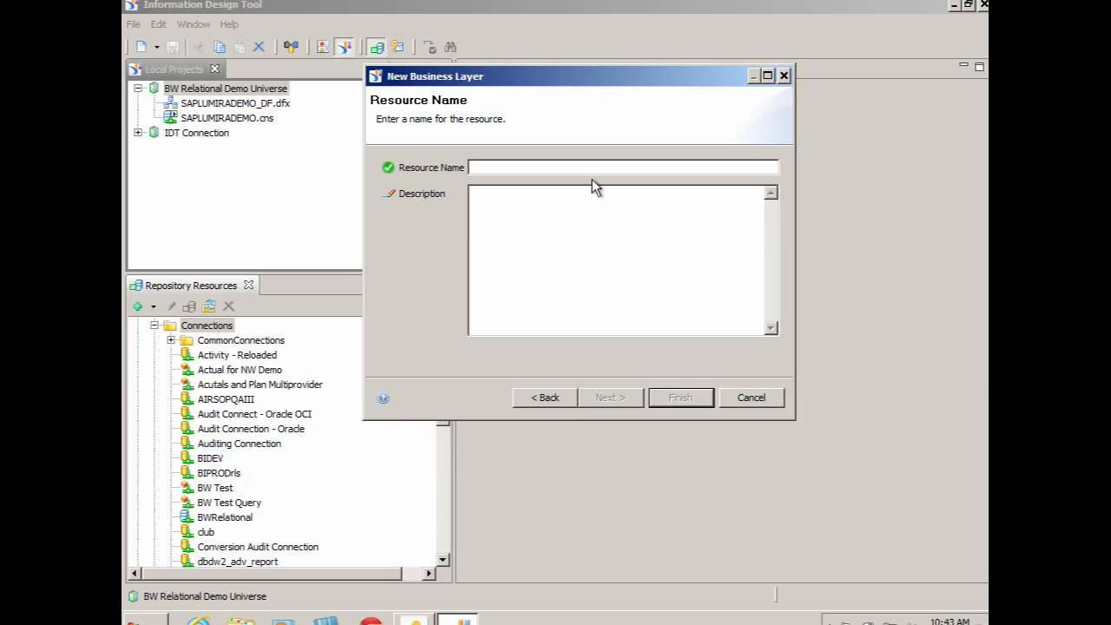
type("SAP")
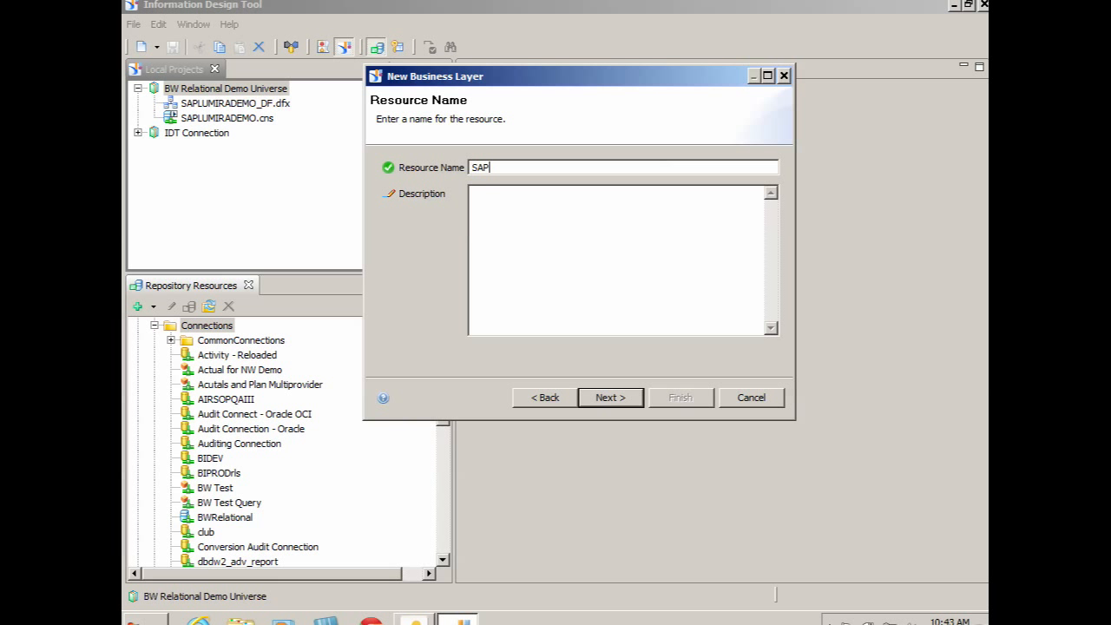
type("LUMIRADEMO_BL")
left_click(627, 398)
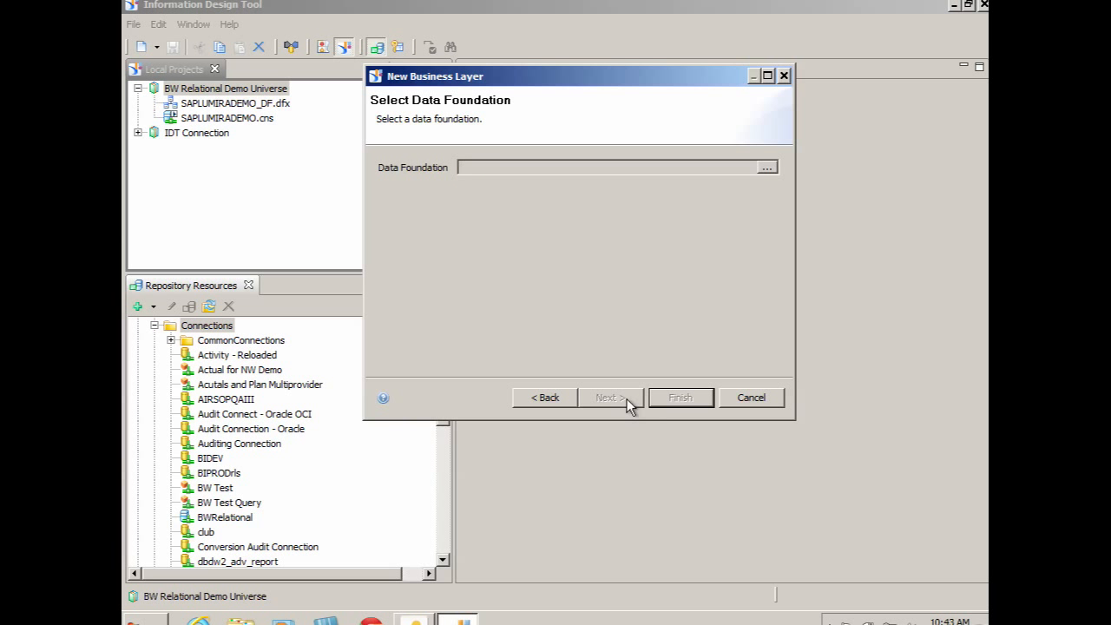
Step: Base the business layer on SAPLUMIRADEMO_DF.dfx with automatic folder and object creation for SAP NetWeaver BW connections, and finish creating it
left_click(767, 166)
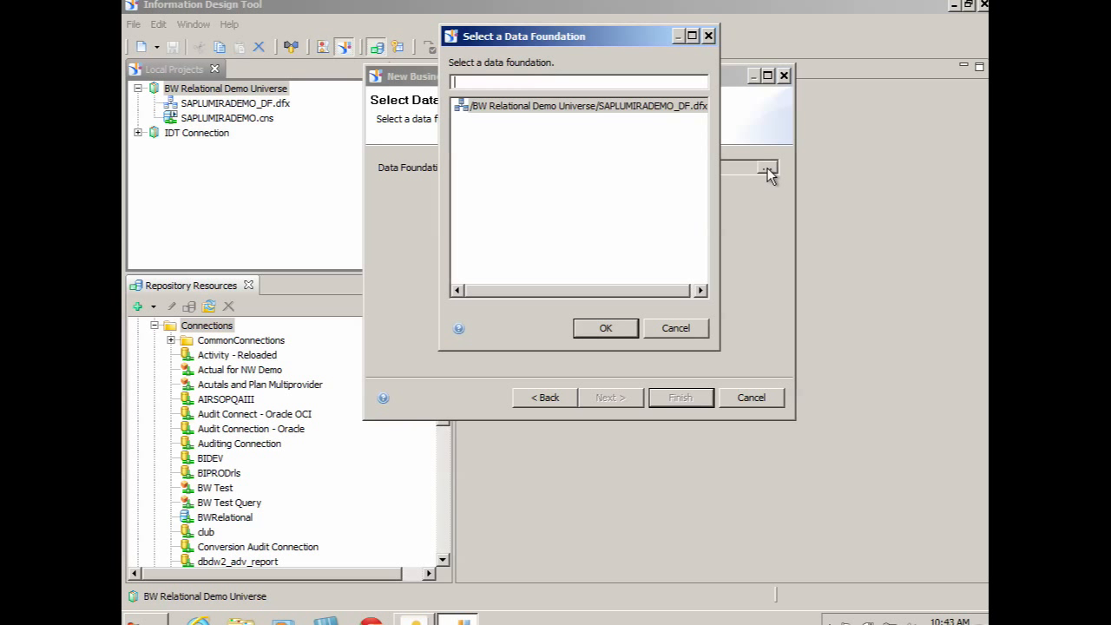
double_click(545, 106)
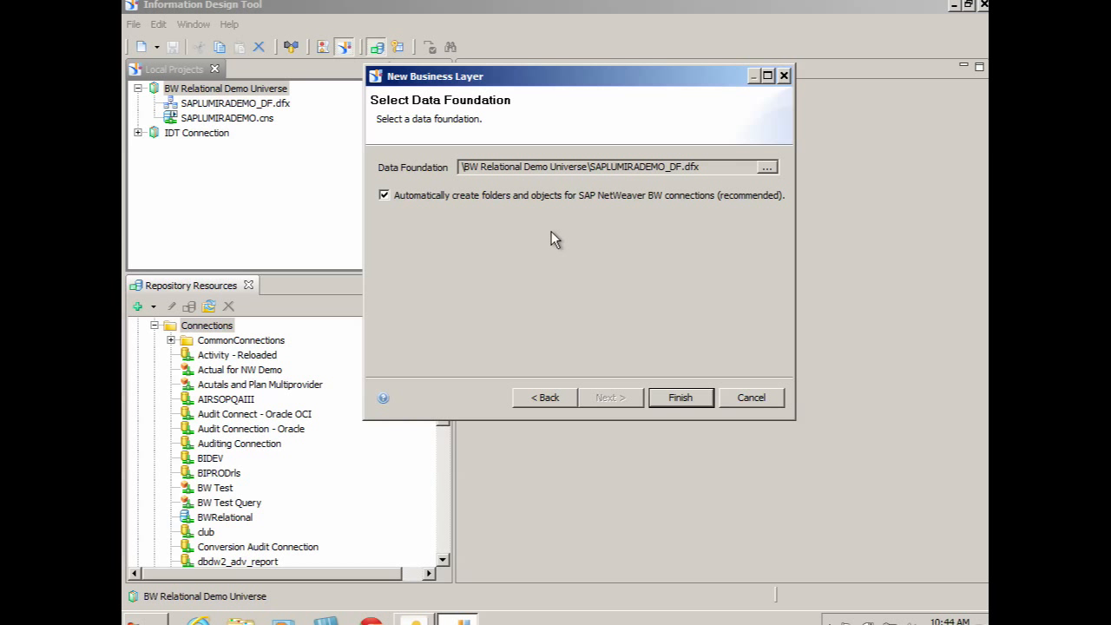
left_click(682, 408)
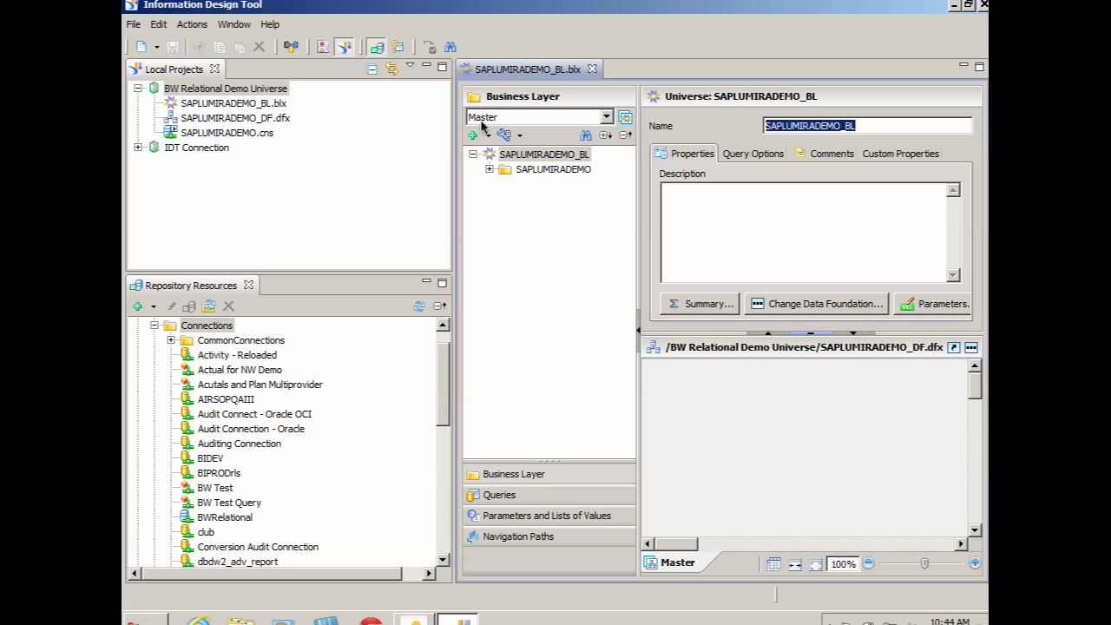
Step: Examine the generated folders in the SAPLUMIRADEMO business layer, including Customer and Measures, and close the business layer
left_click(489, 170)
left_click(489, 170)
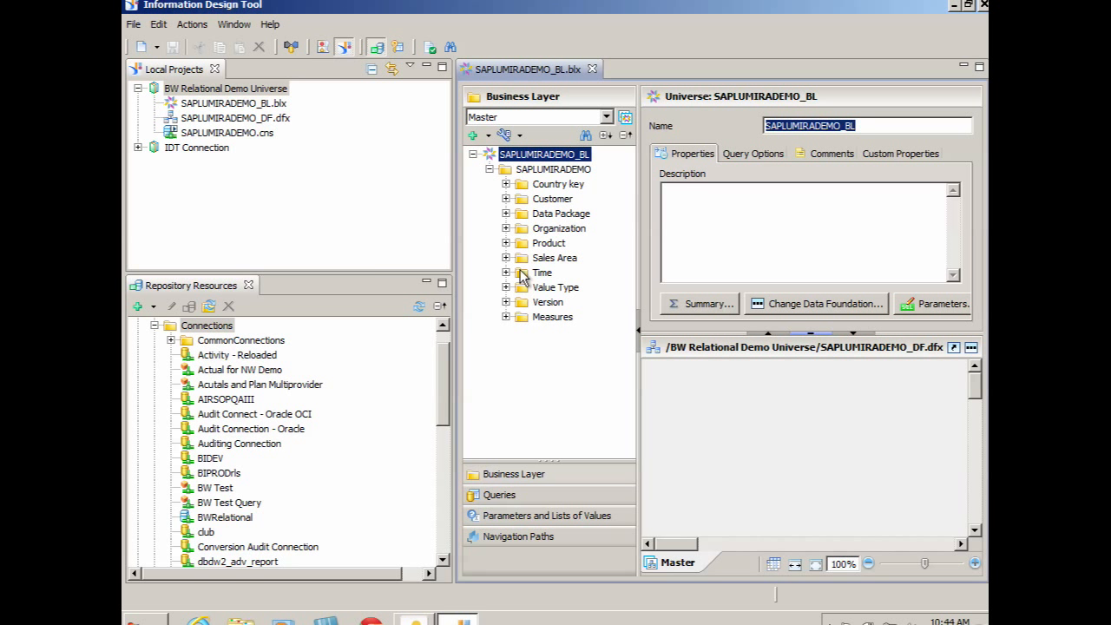
left_click(506, 199)
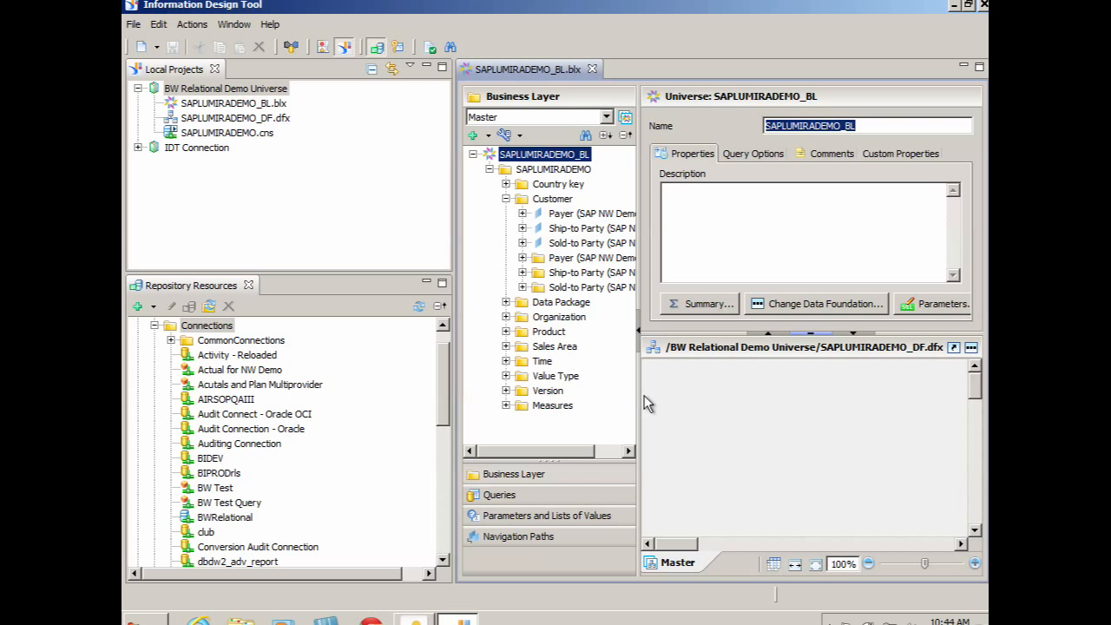
left_click(505, 405)
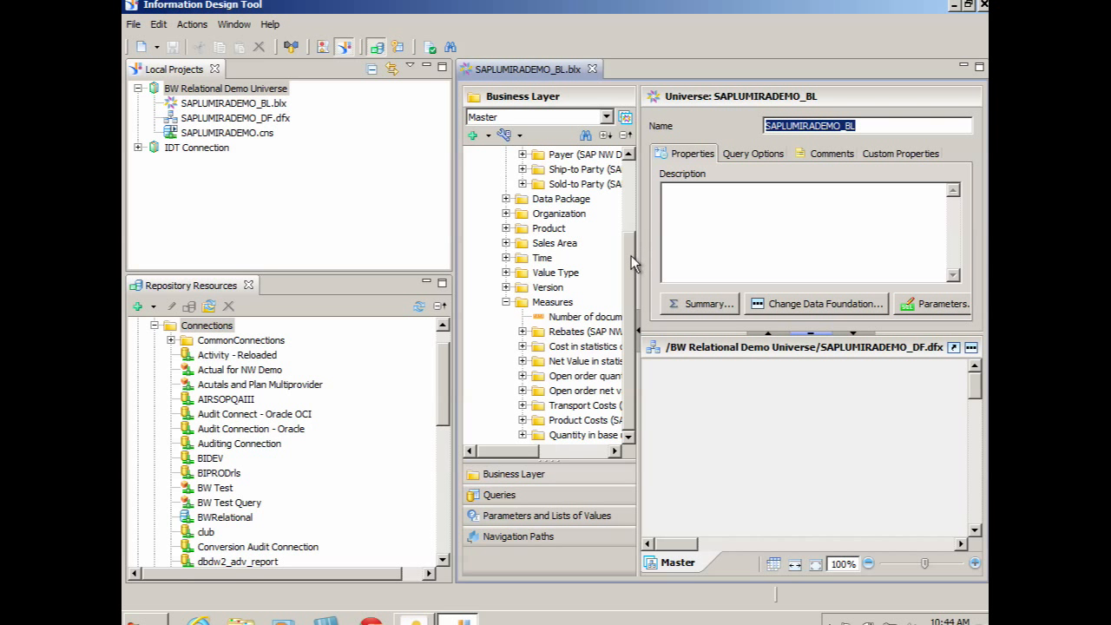
left_click_drag(630, 255, 634, 173)
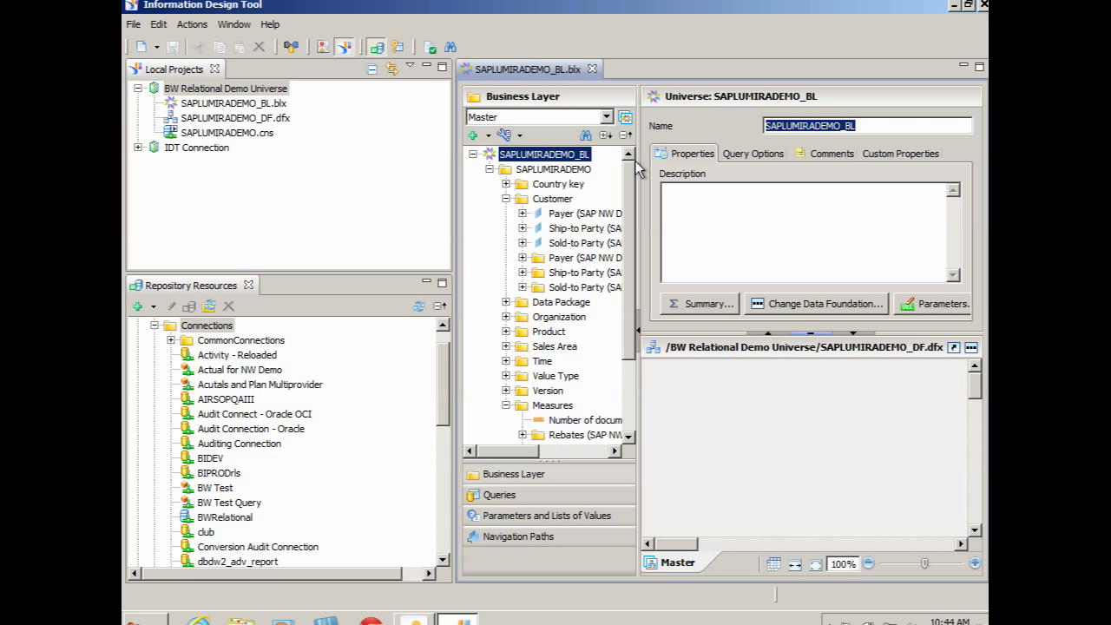
left_click_drag(639, 188, 714, 198)
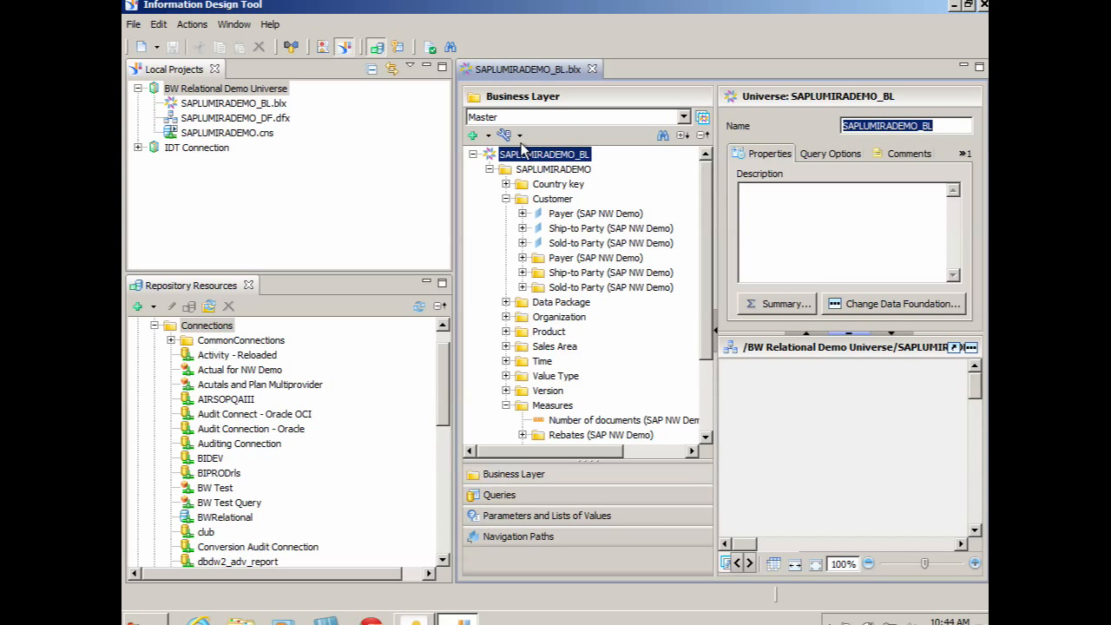
left_click(593, 70)
Step: Publish SAPLUMIRADEMO_BL.blx to the repository folder /Universes/EVT Business Warehouse without running an integrity check
left_click(233, 106)
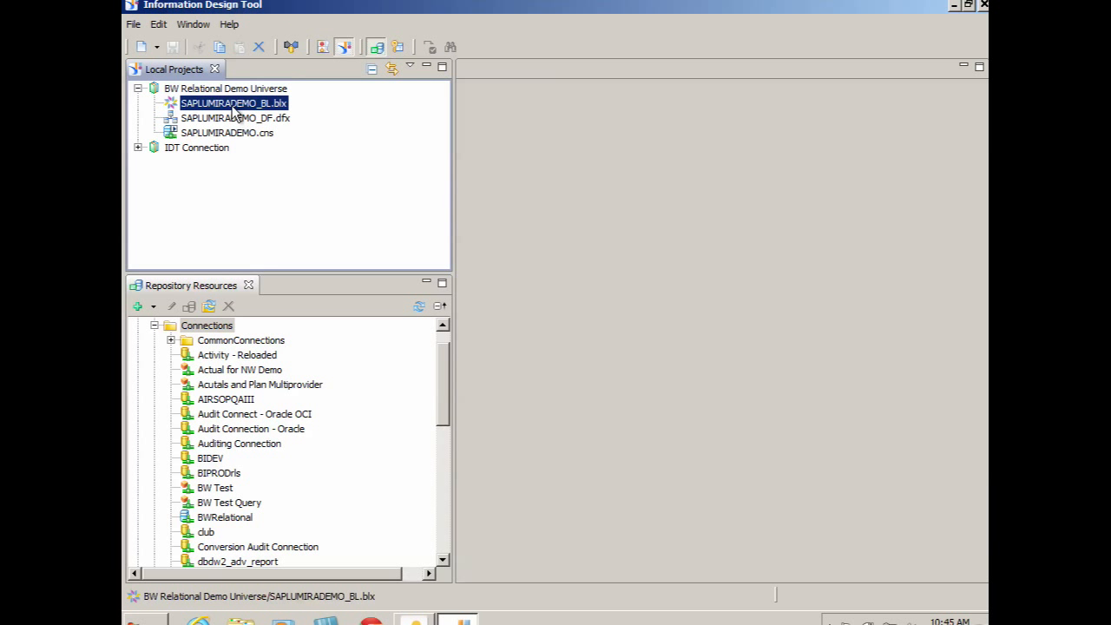
right_click(233, 107)
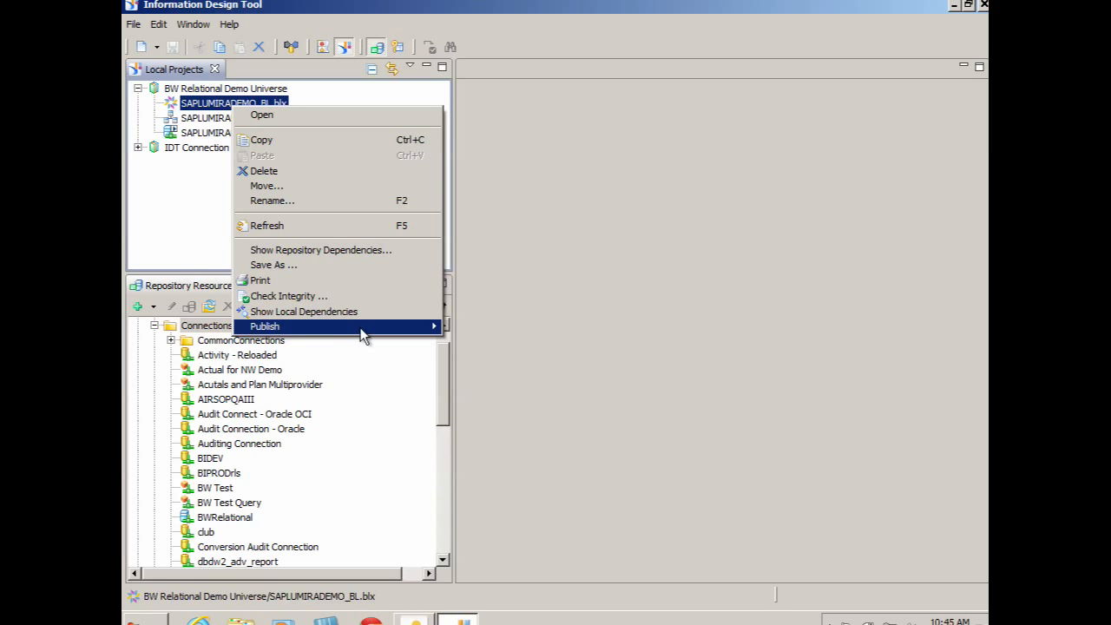
mouse_move(366, 334)
left_click(489, 327)
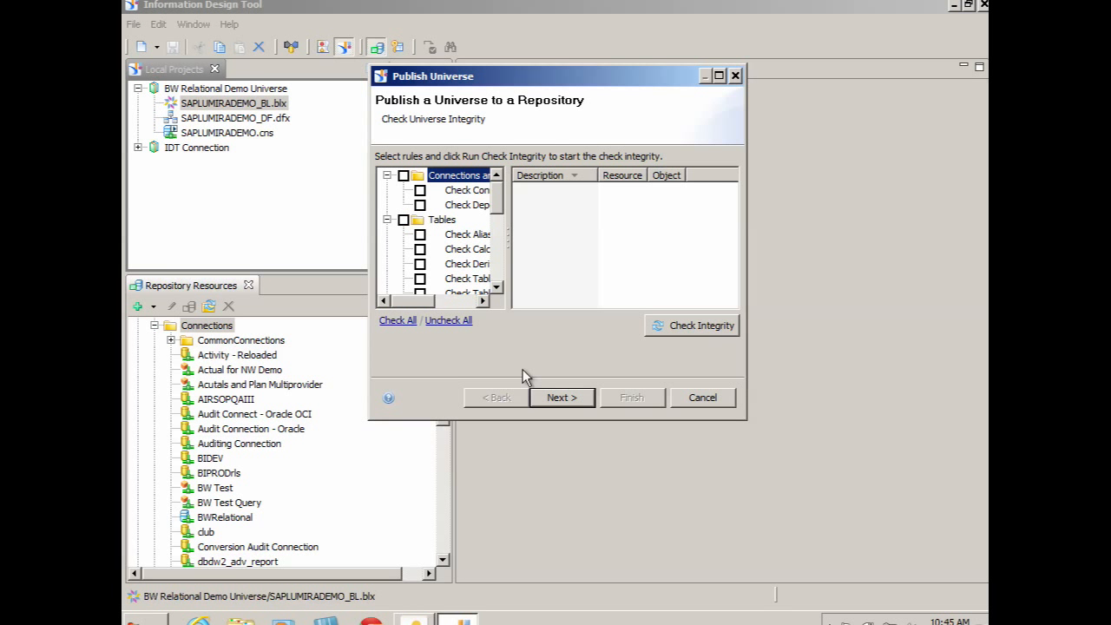
left_click(577, 399)
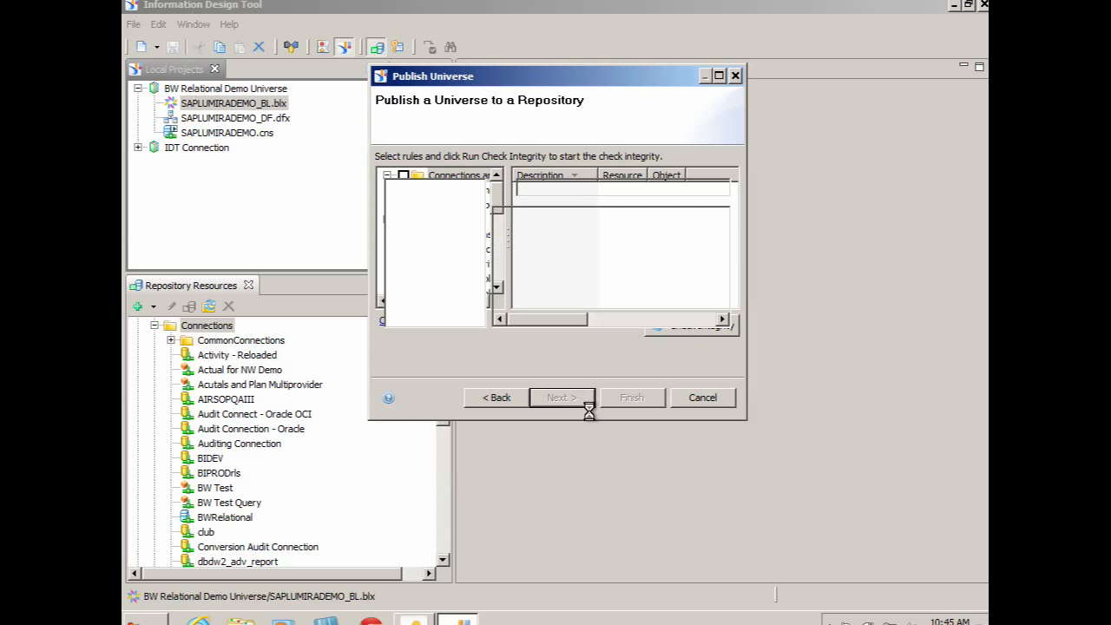
mouse_move(687, 622)
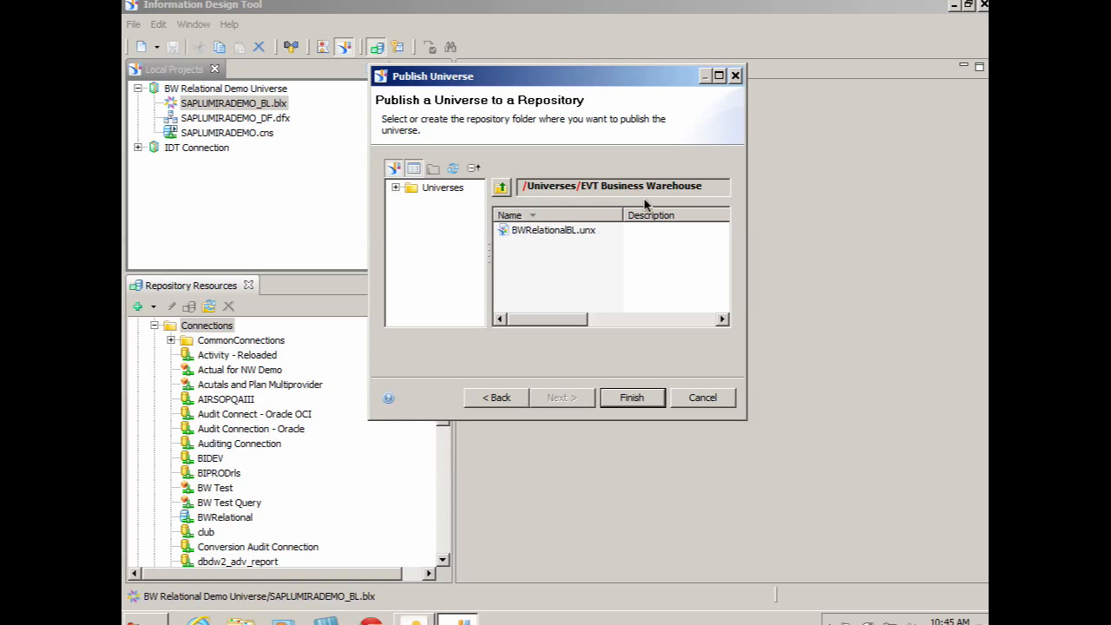
left_click(633, 398)
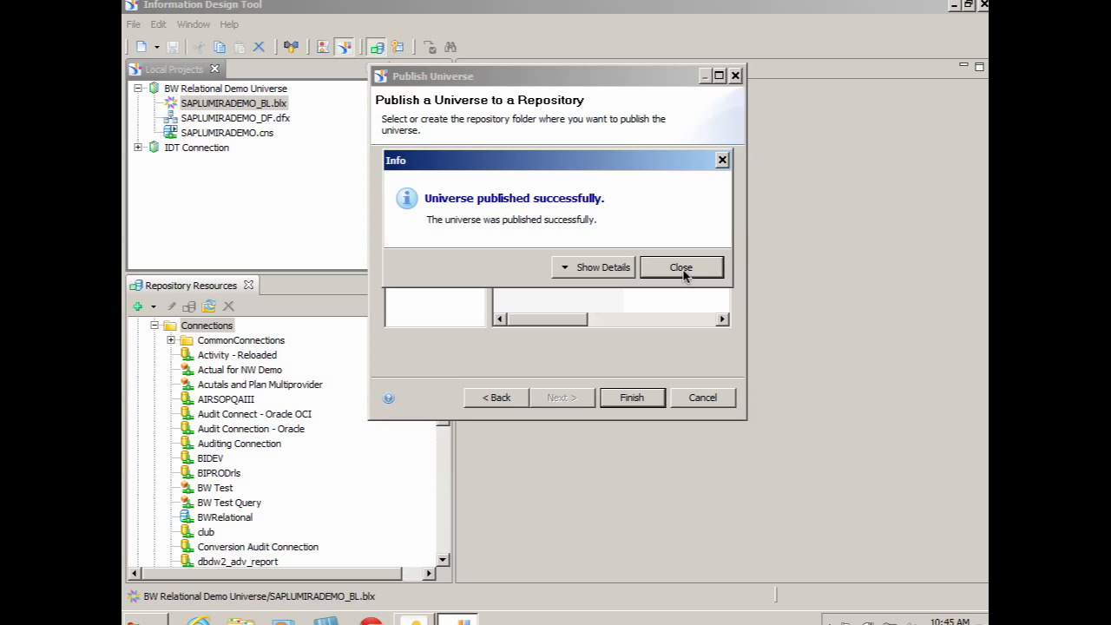
left_click(681, 269)
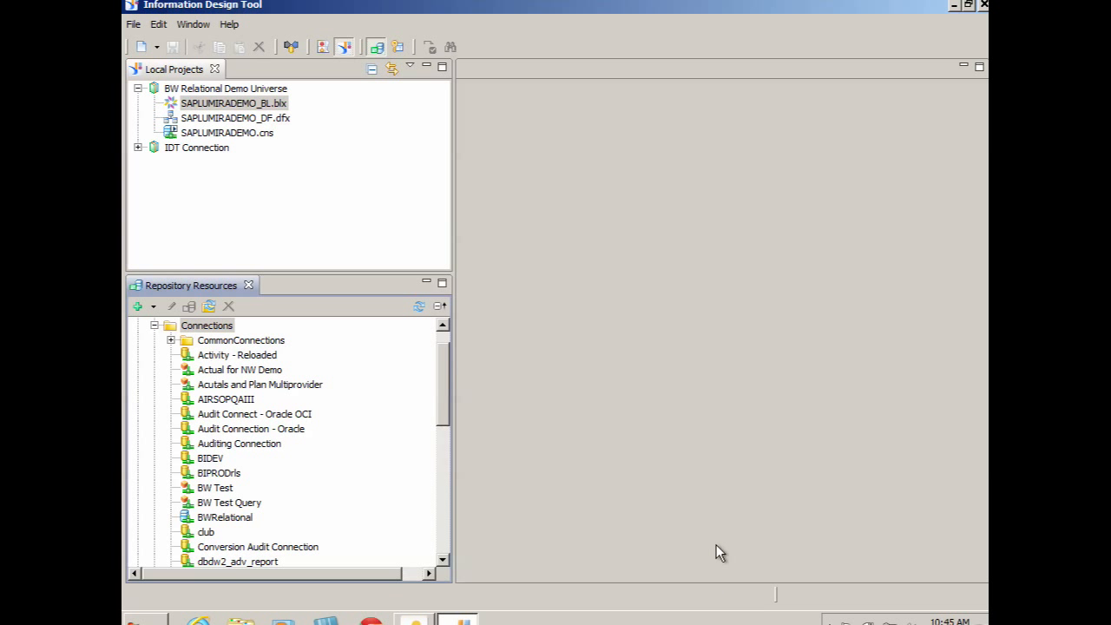
Step: Close Information Design Tool, switch to SAP Lumira and start a new dataset downloaded from a universe
left_click(981, 7)
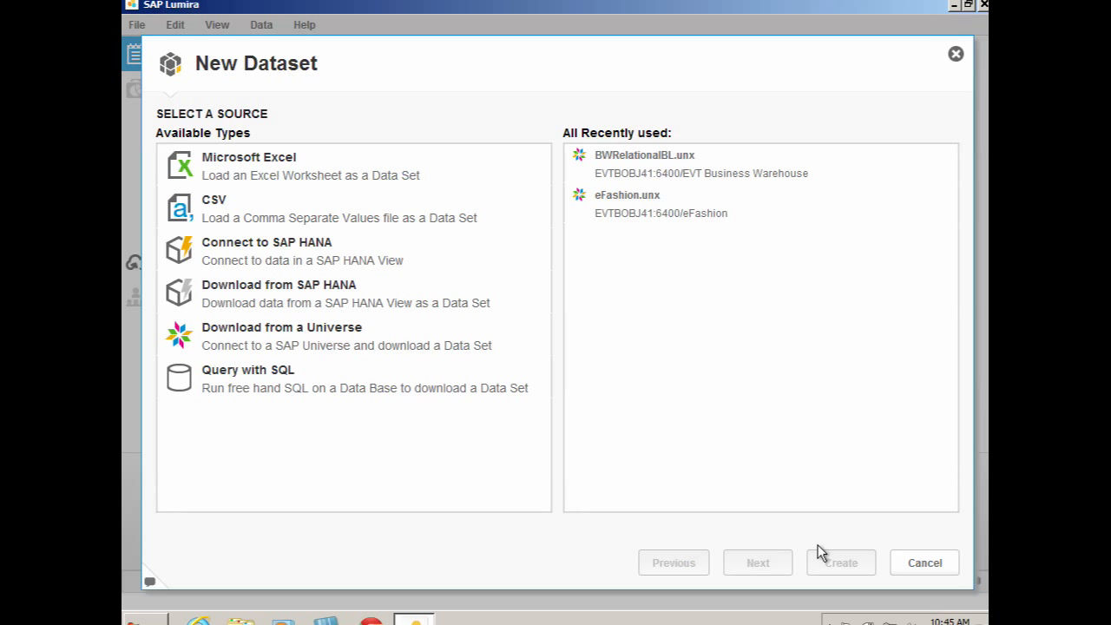
left_click(924, 564)
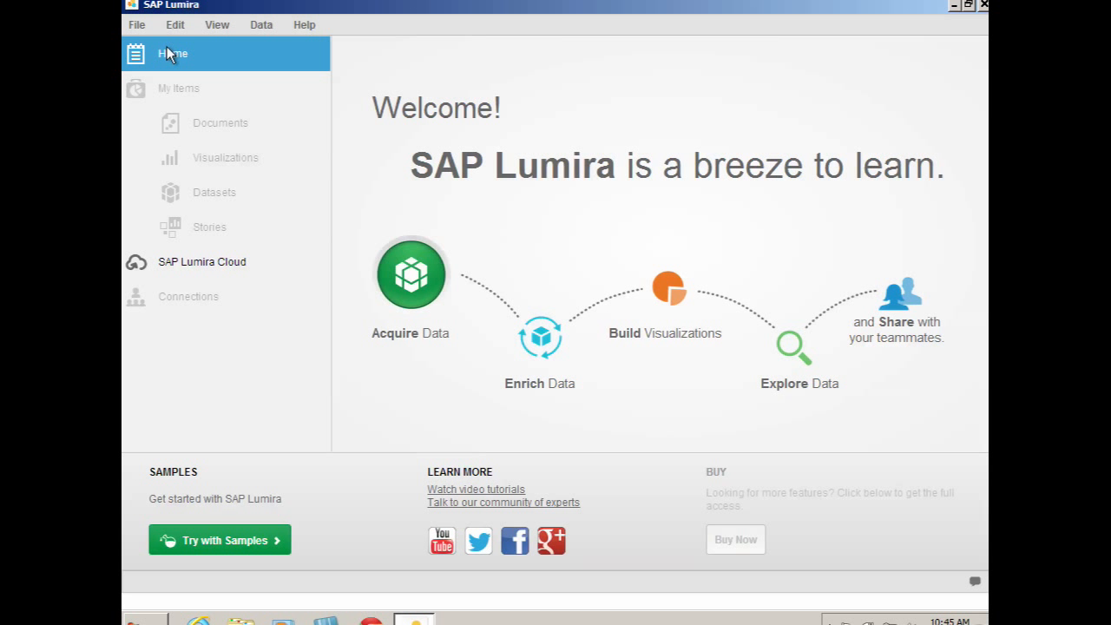
left_click(136, 24)
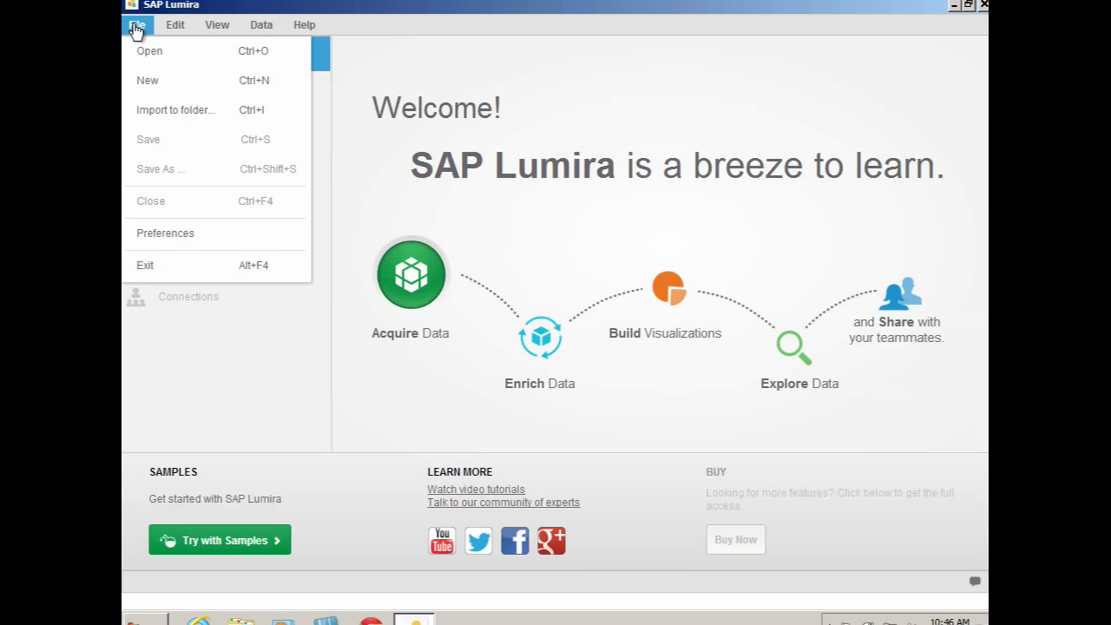
left_click(160, 79)
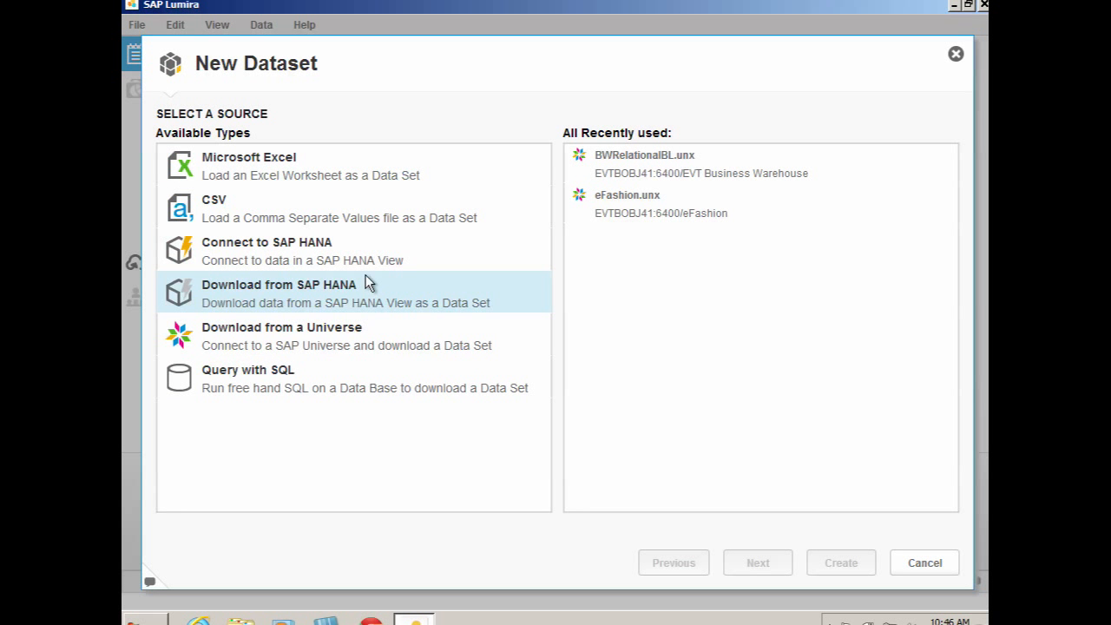
left_click(365, 343)
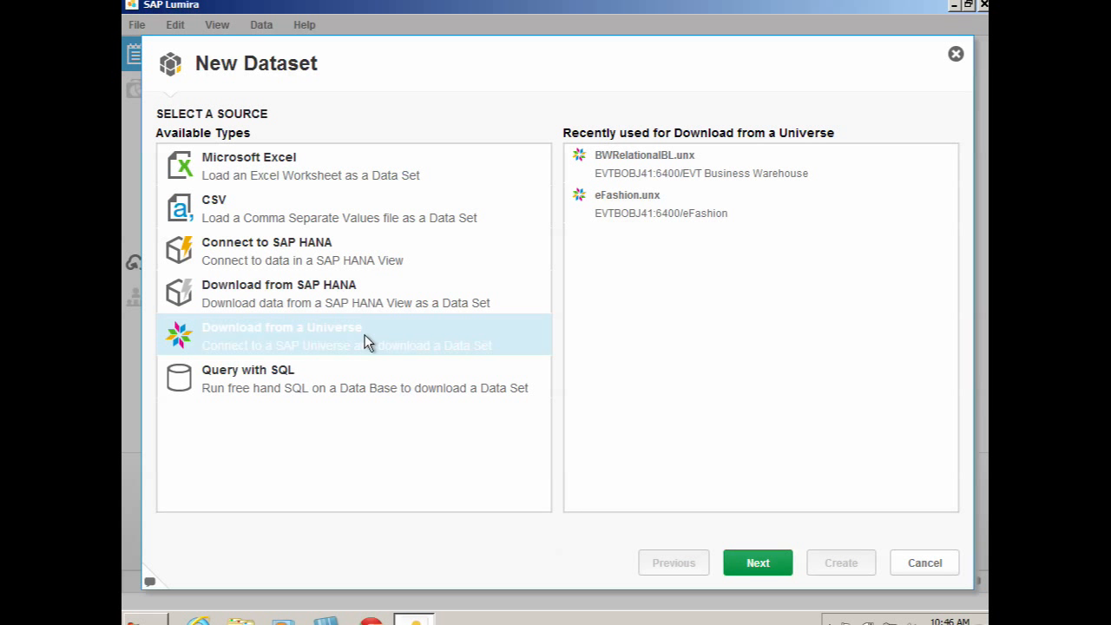
left_click(768, 568)
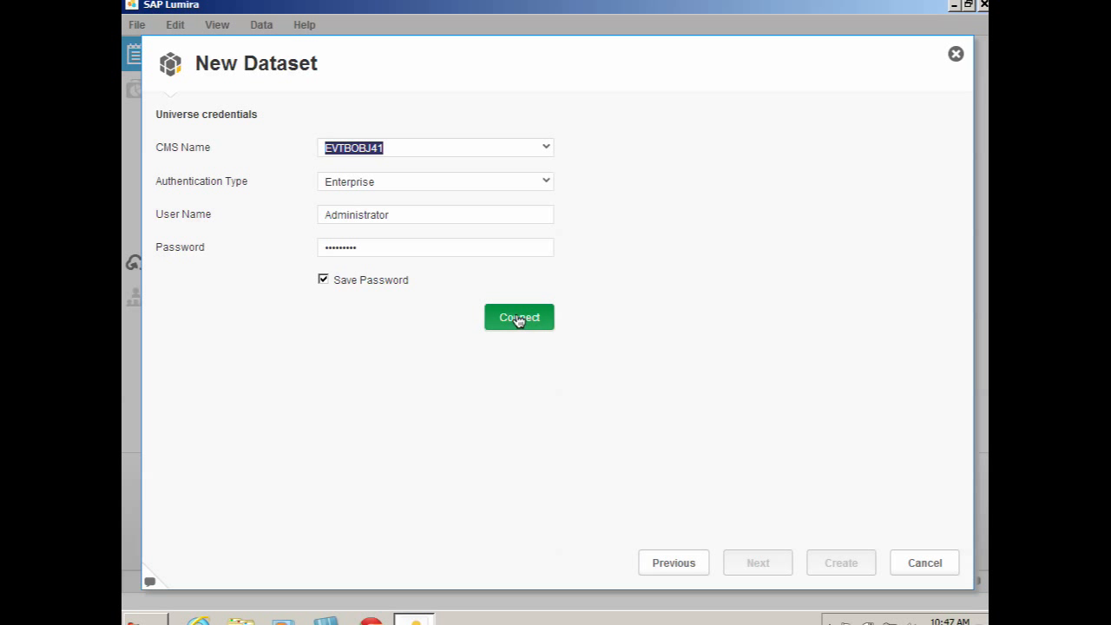
Step: Connect to the EVTBOBJ41 CMS with the saved credentials and choose SAPLUMIRADEMO_BL.unx from the EVT Business Warehouse folder as the universe
left_click(519, 318)
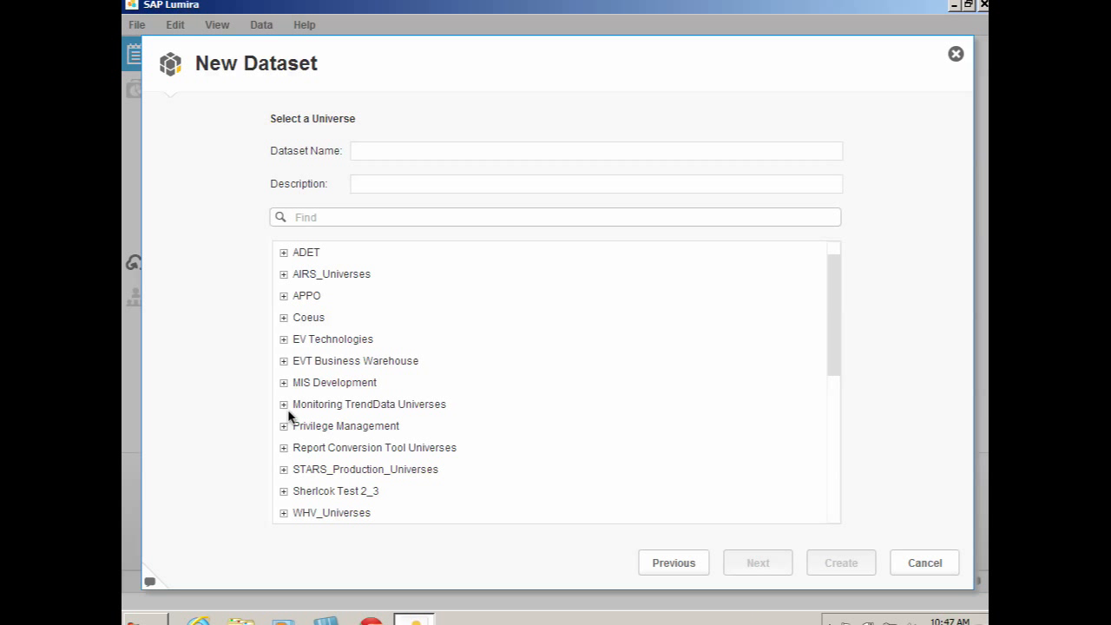
left_click(282, 363)
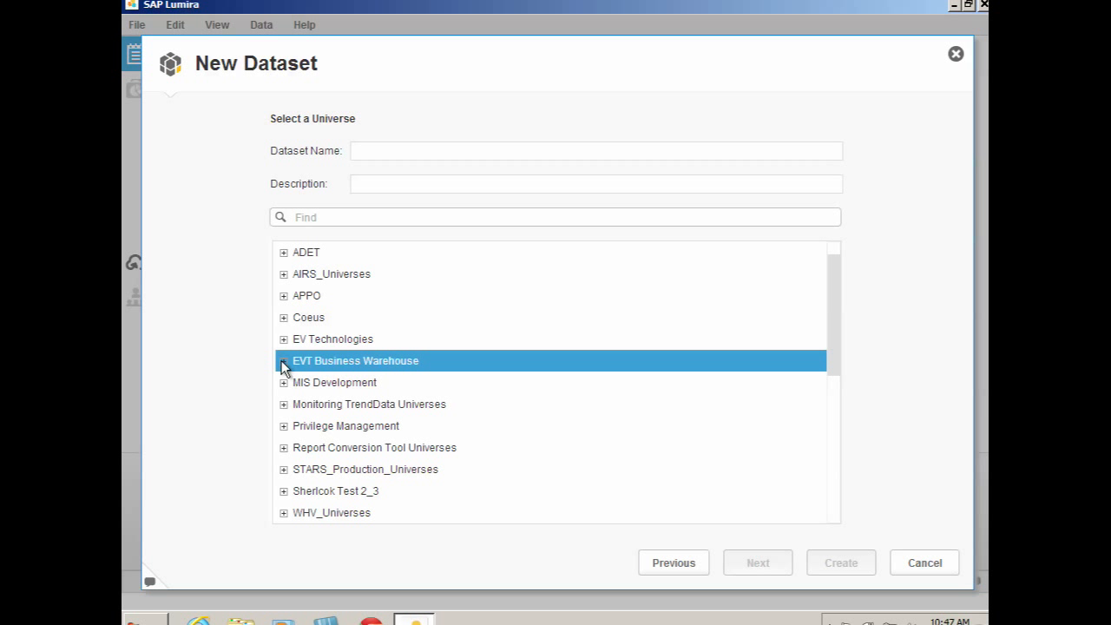
left_click(283, 362)
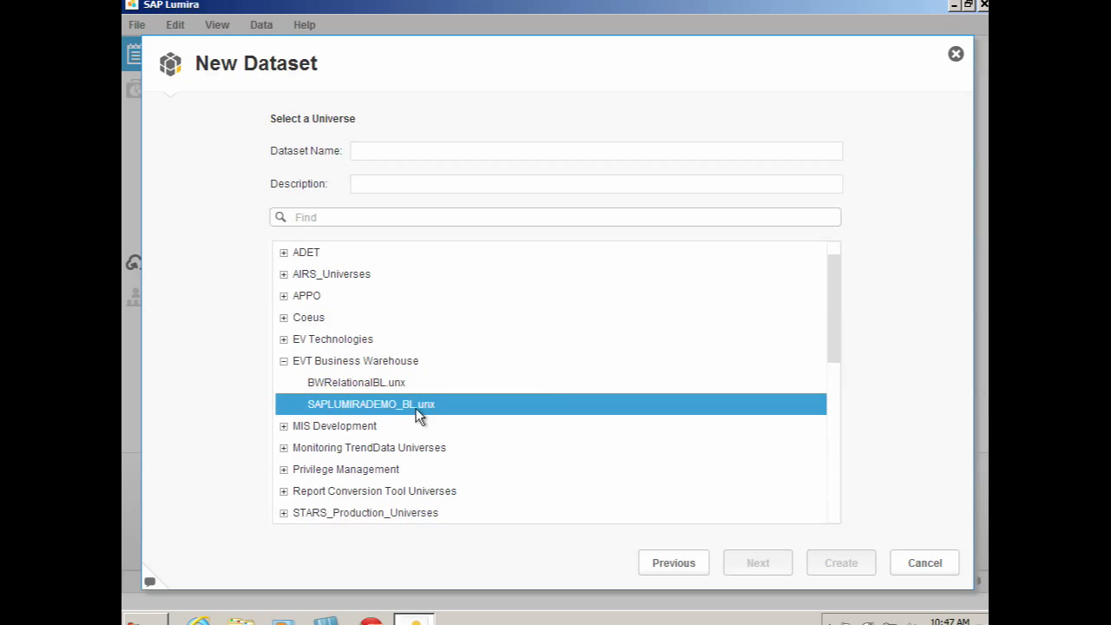
left_click(418, 415)
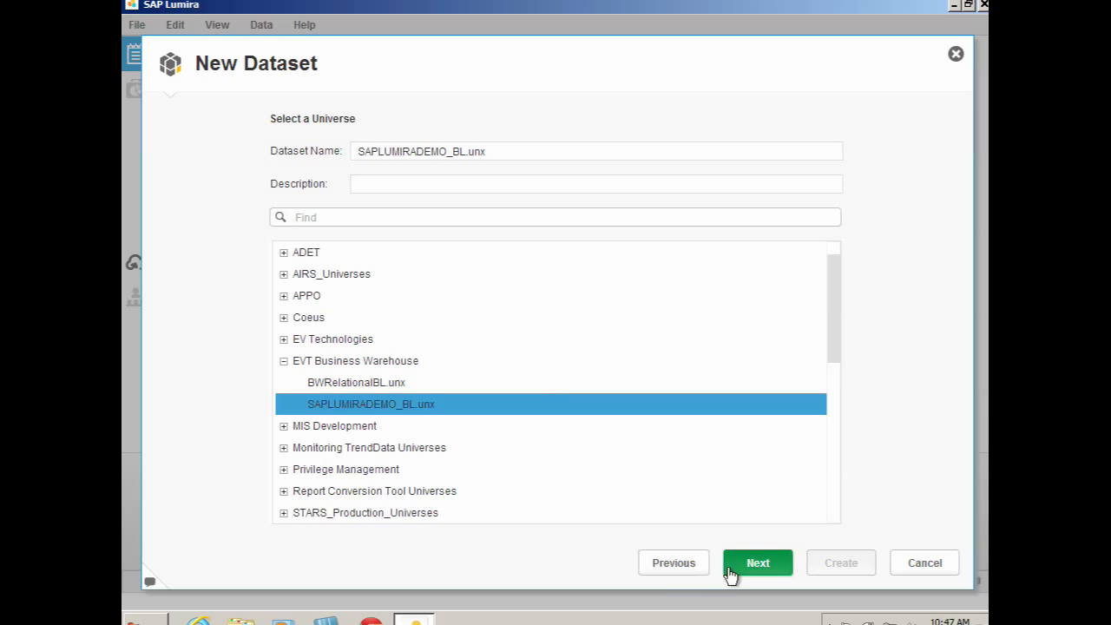
left_click(742, 573)
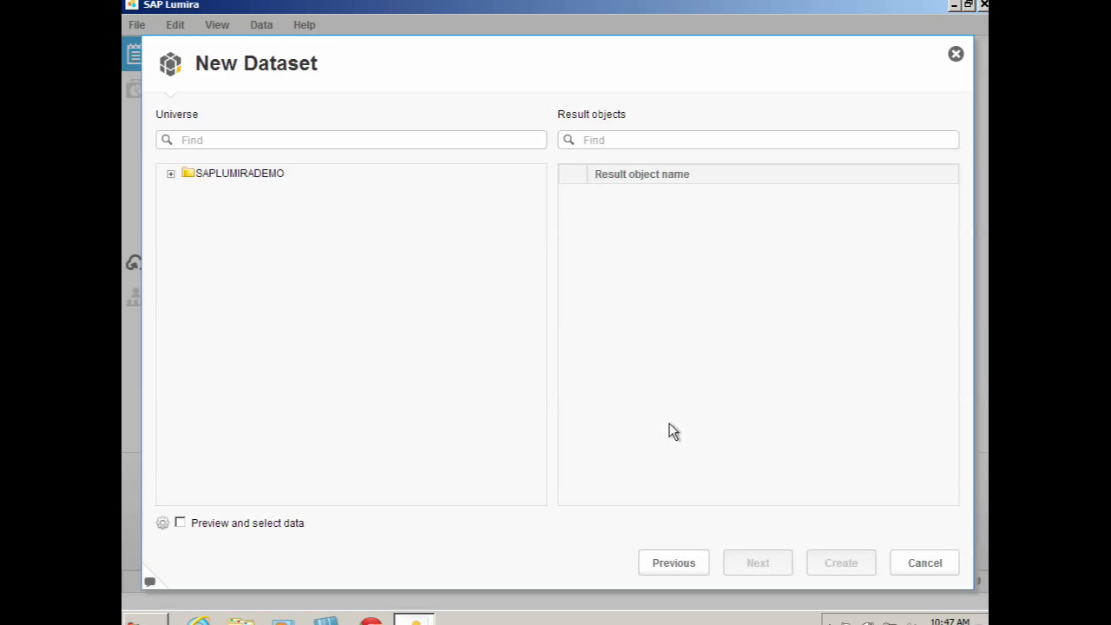
Step: Add Country (SAP NW Demo) from Country key and Product Costs (SAP NW Demo) from Measures as result objects, and acquire the dataset
left_click(170, 175)
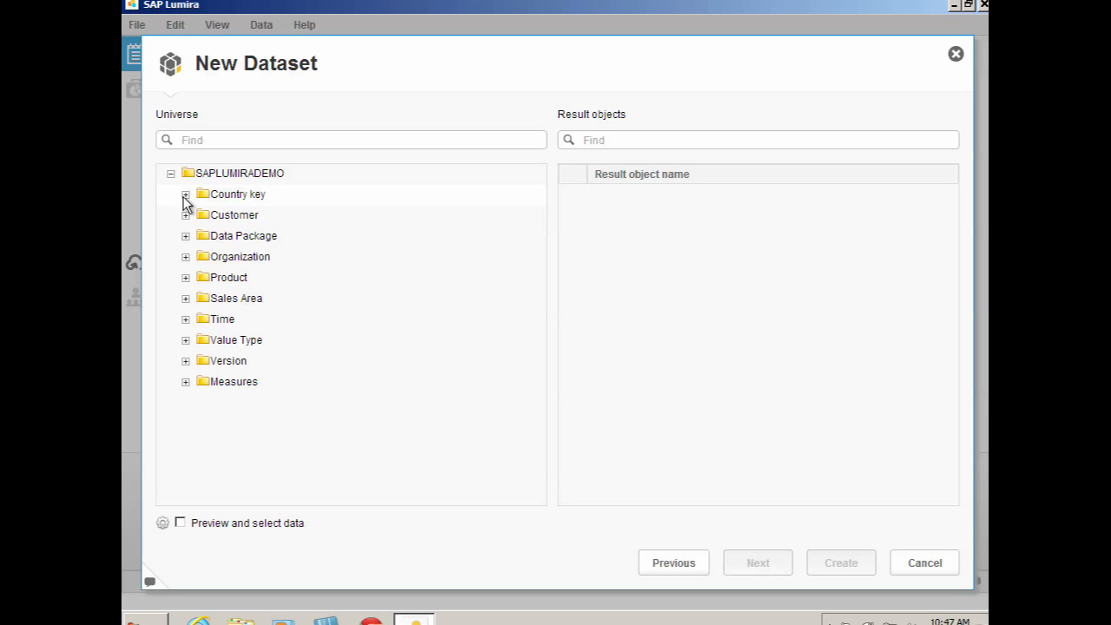
left_click(185, 195)
left_click(220, 214)
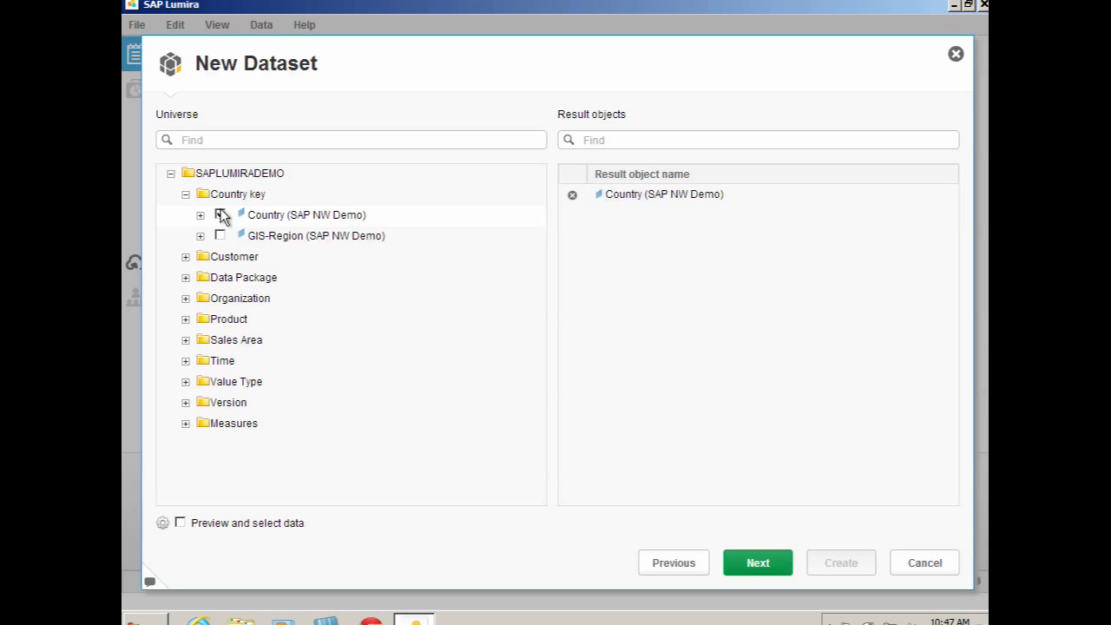
left_click(185, 424)
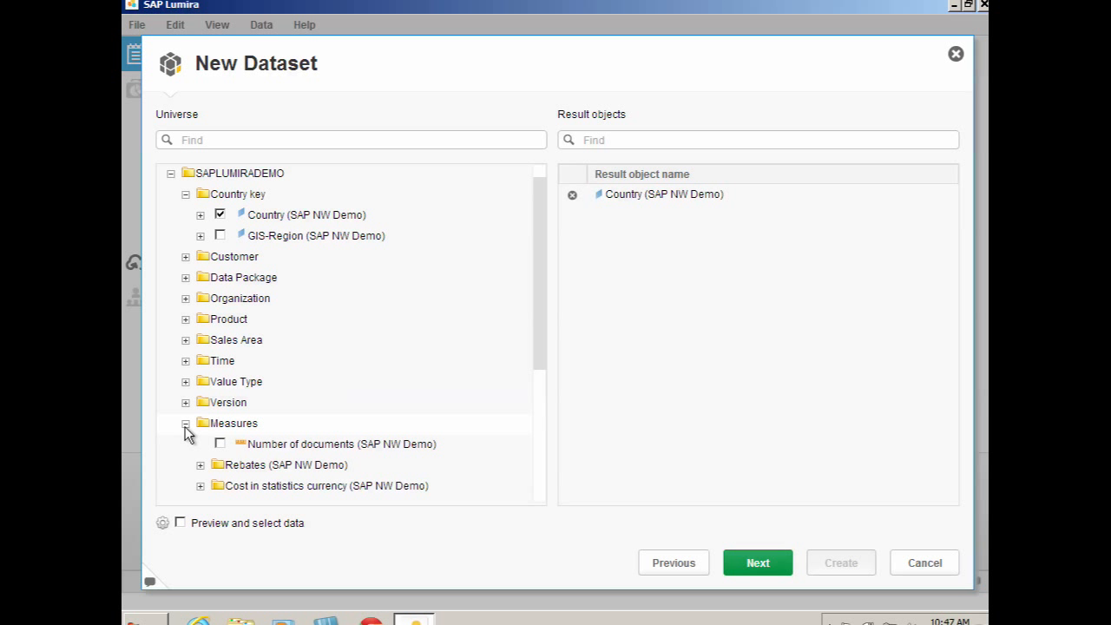
left_click_drag(545, 338, 536, 486)
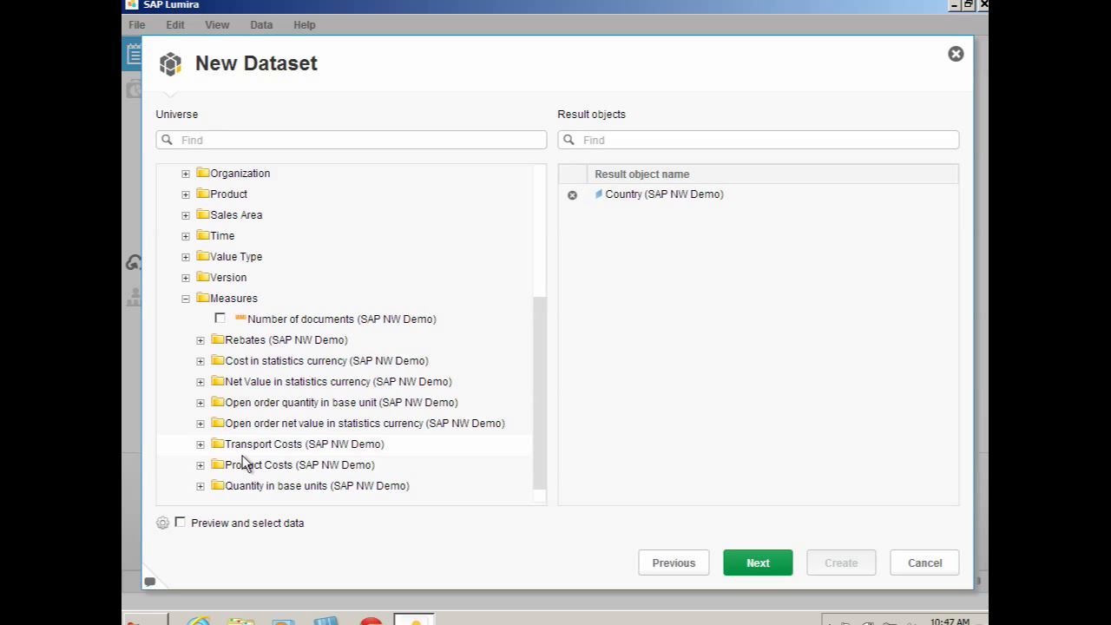
left_click(200, 465)
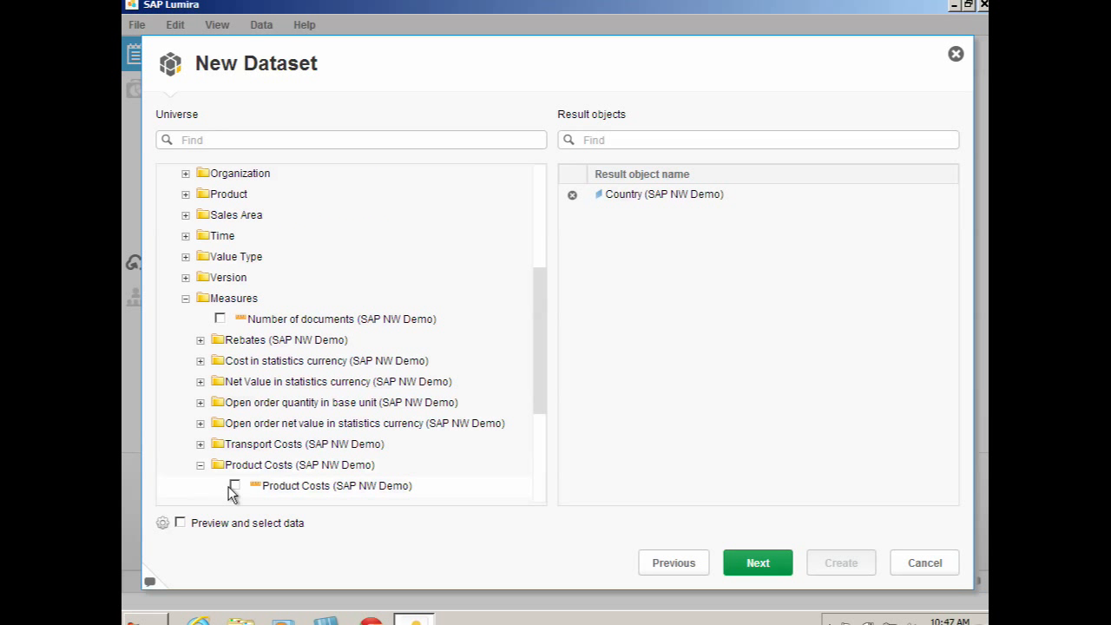
left_click(235, 485)
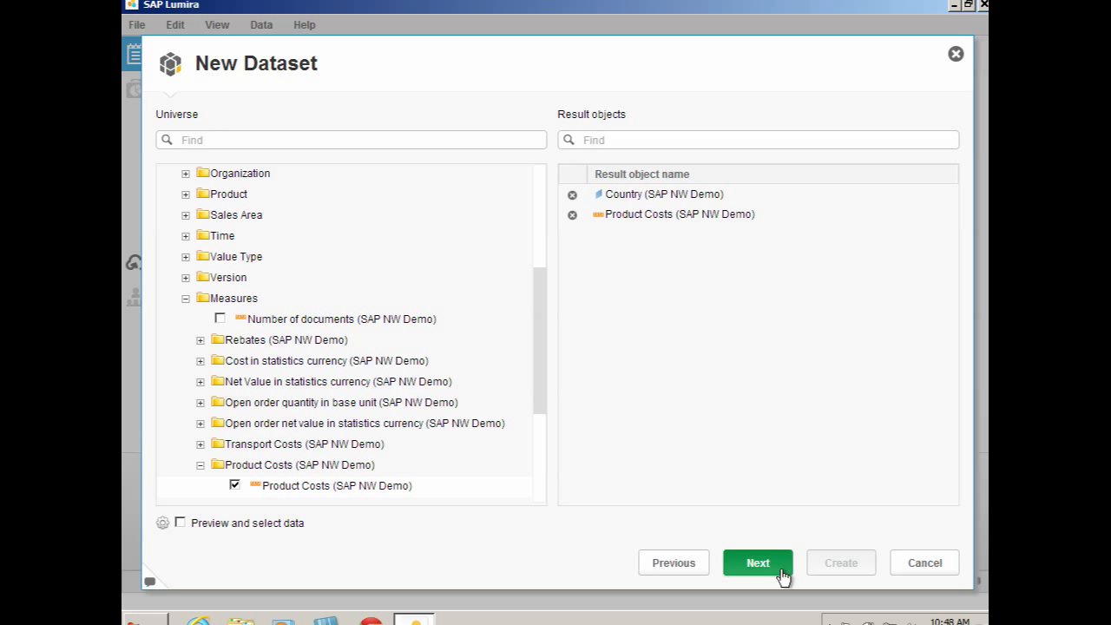
left_click(767, 571)
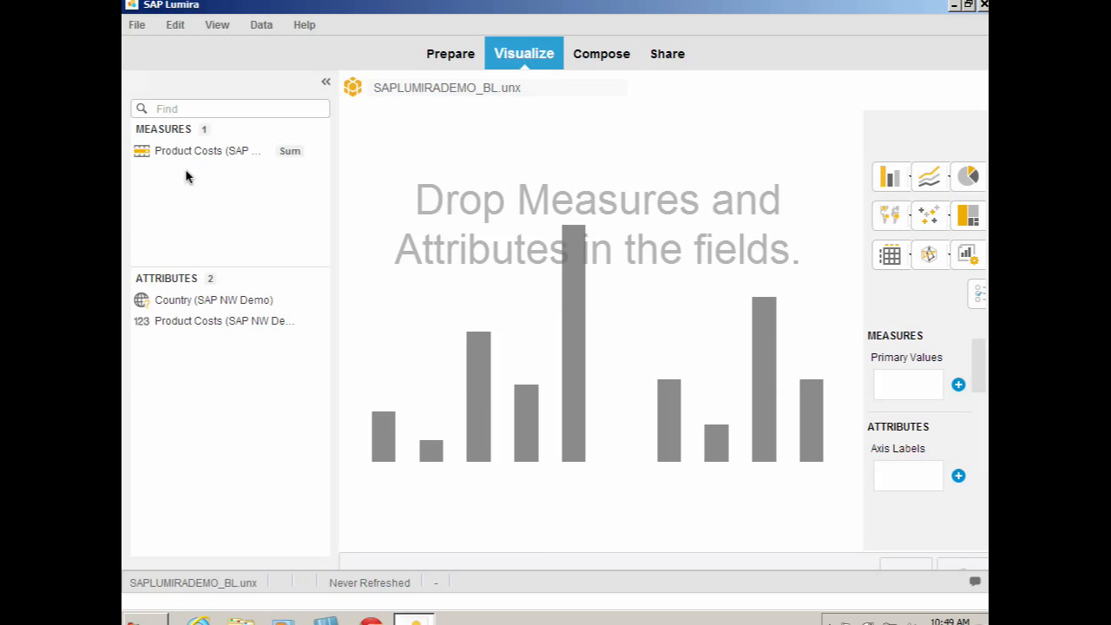
Step: Build a column chart with Product Costs (SAP NW Demo) as primary values and Country (SAP NW Demo) as axis labels
left_click_drag(182, 151, 907, 377)
left_click(213, 316)
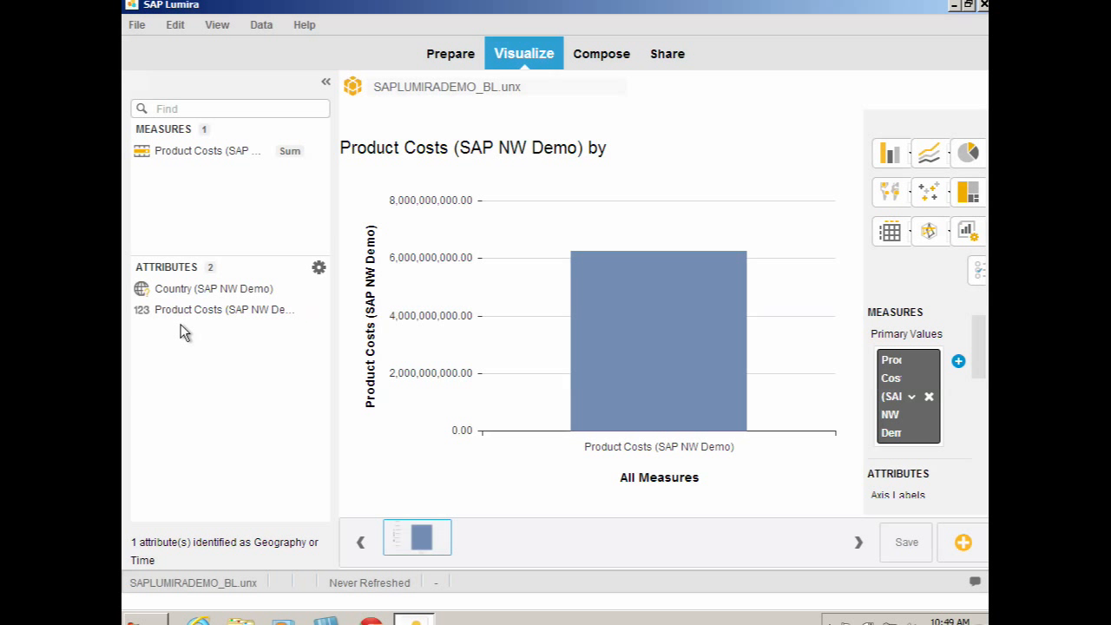
left_click_drag(186, 288, 920, 500)
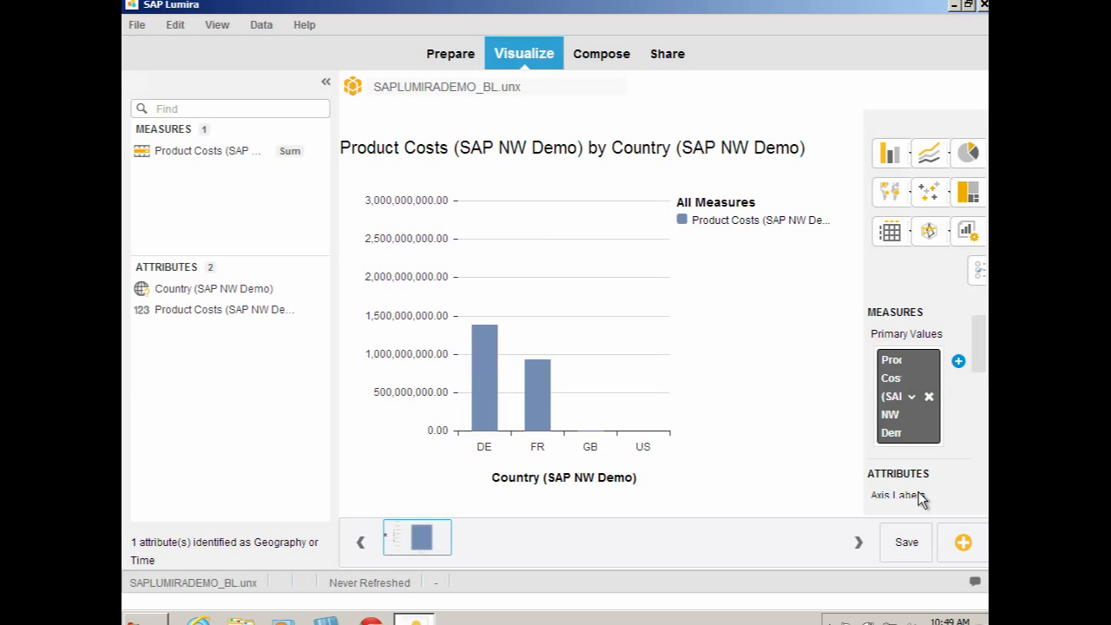